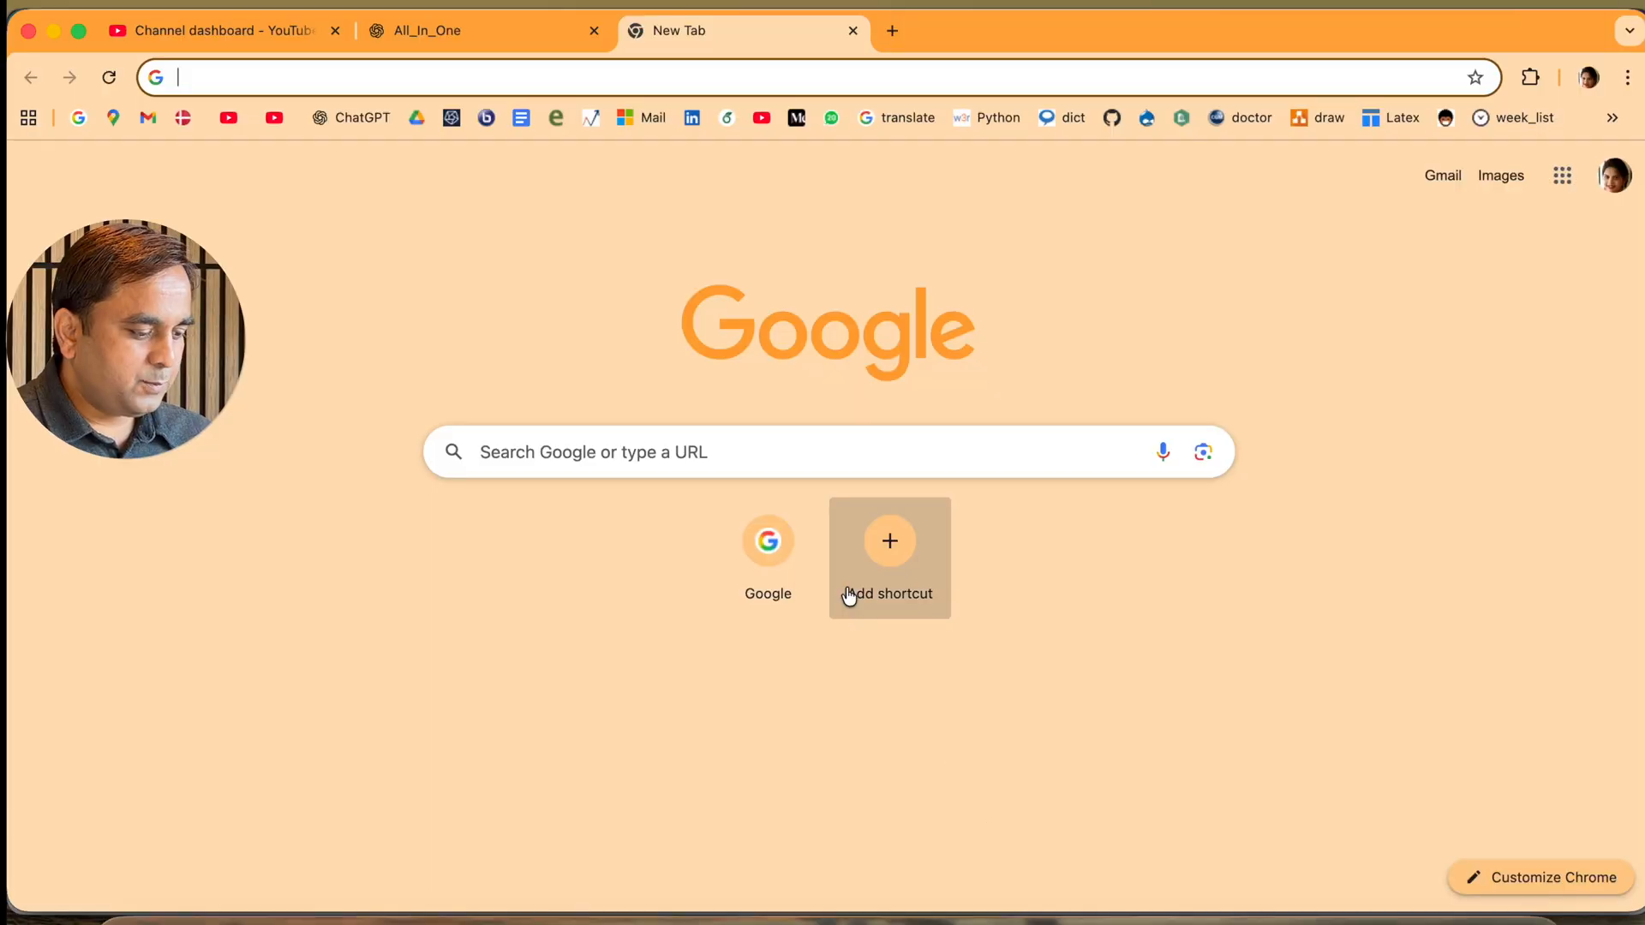
# Search Google for 'zoho mail', open the Zoho result and reach the Zoho Mail sign-up page
pyautogui.click(766, 542)
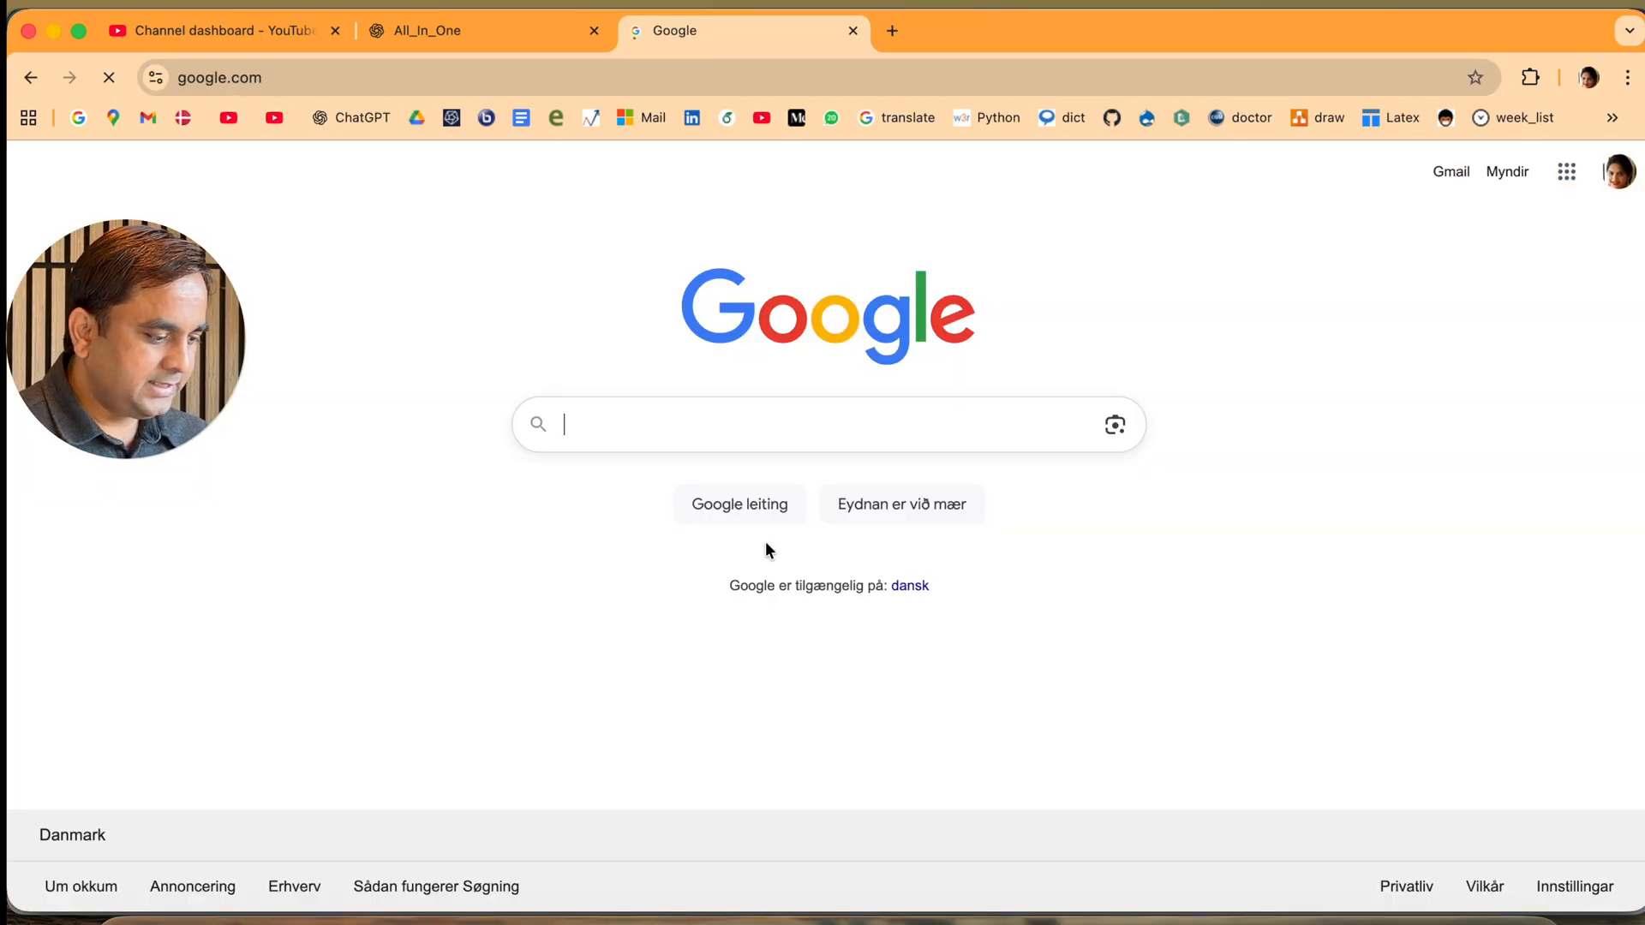
pyautogui.write('zoho mail')
pyautogui.press('Return')
pyautogui.scroll(-4, 621, 530)
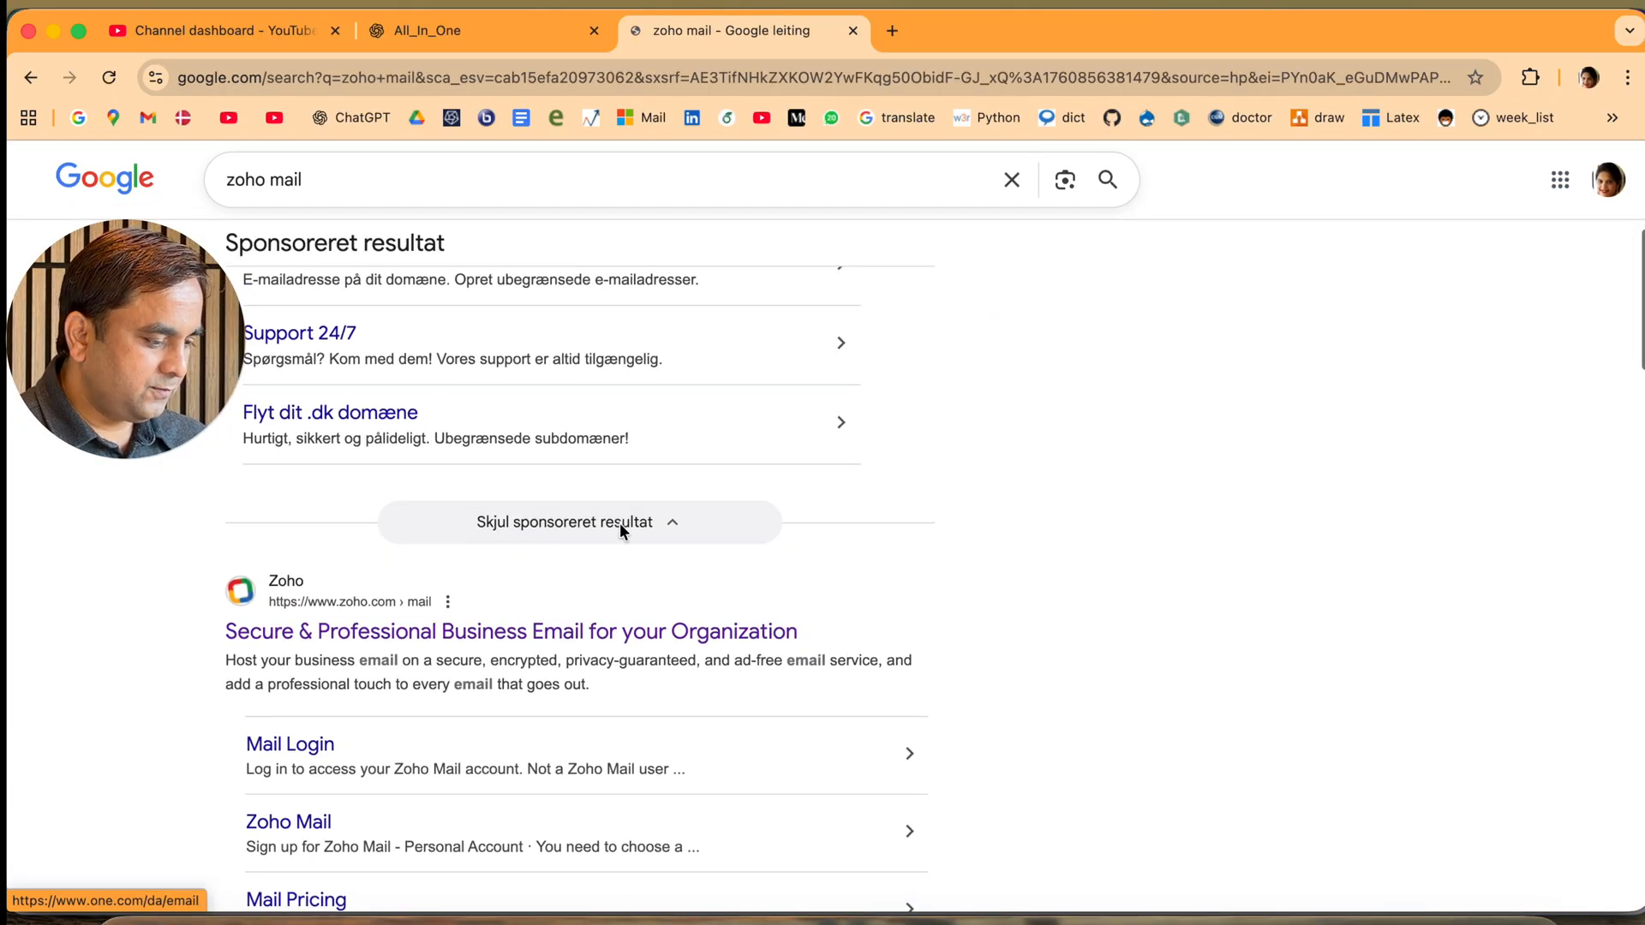
pyautogui.scroll(-2, 621, 523)
pyautogui.click(282, 430)
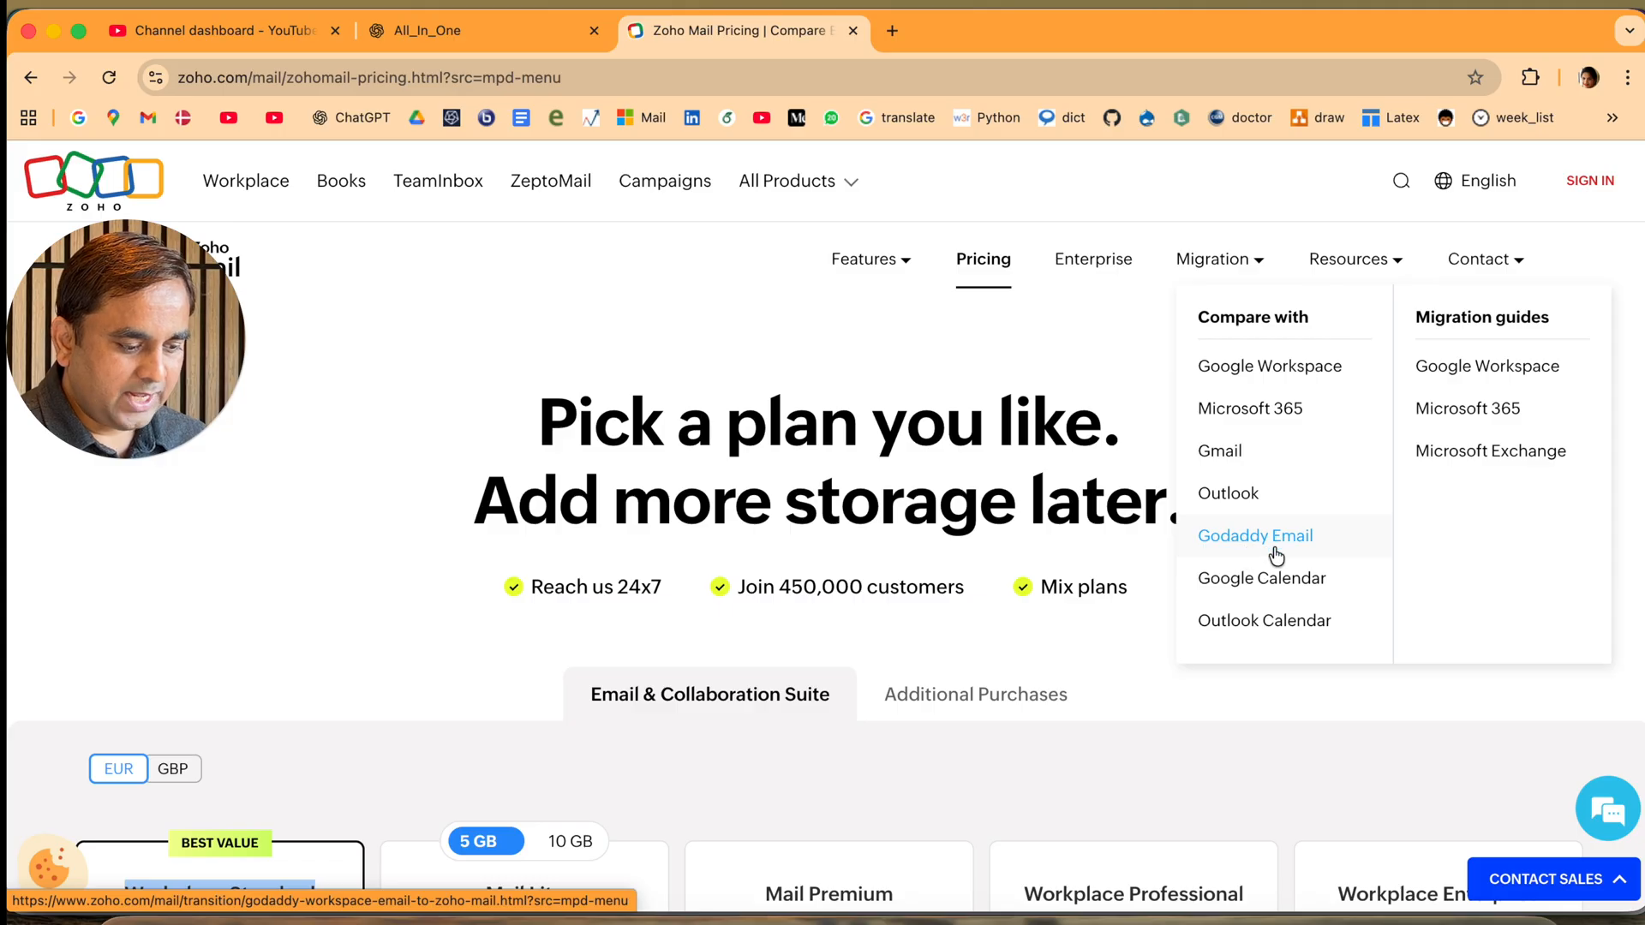
pyautogui.moveTo(1355, 258)
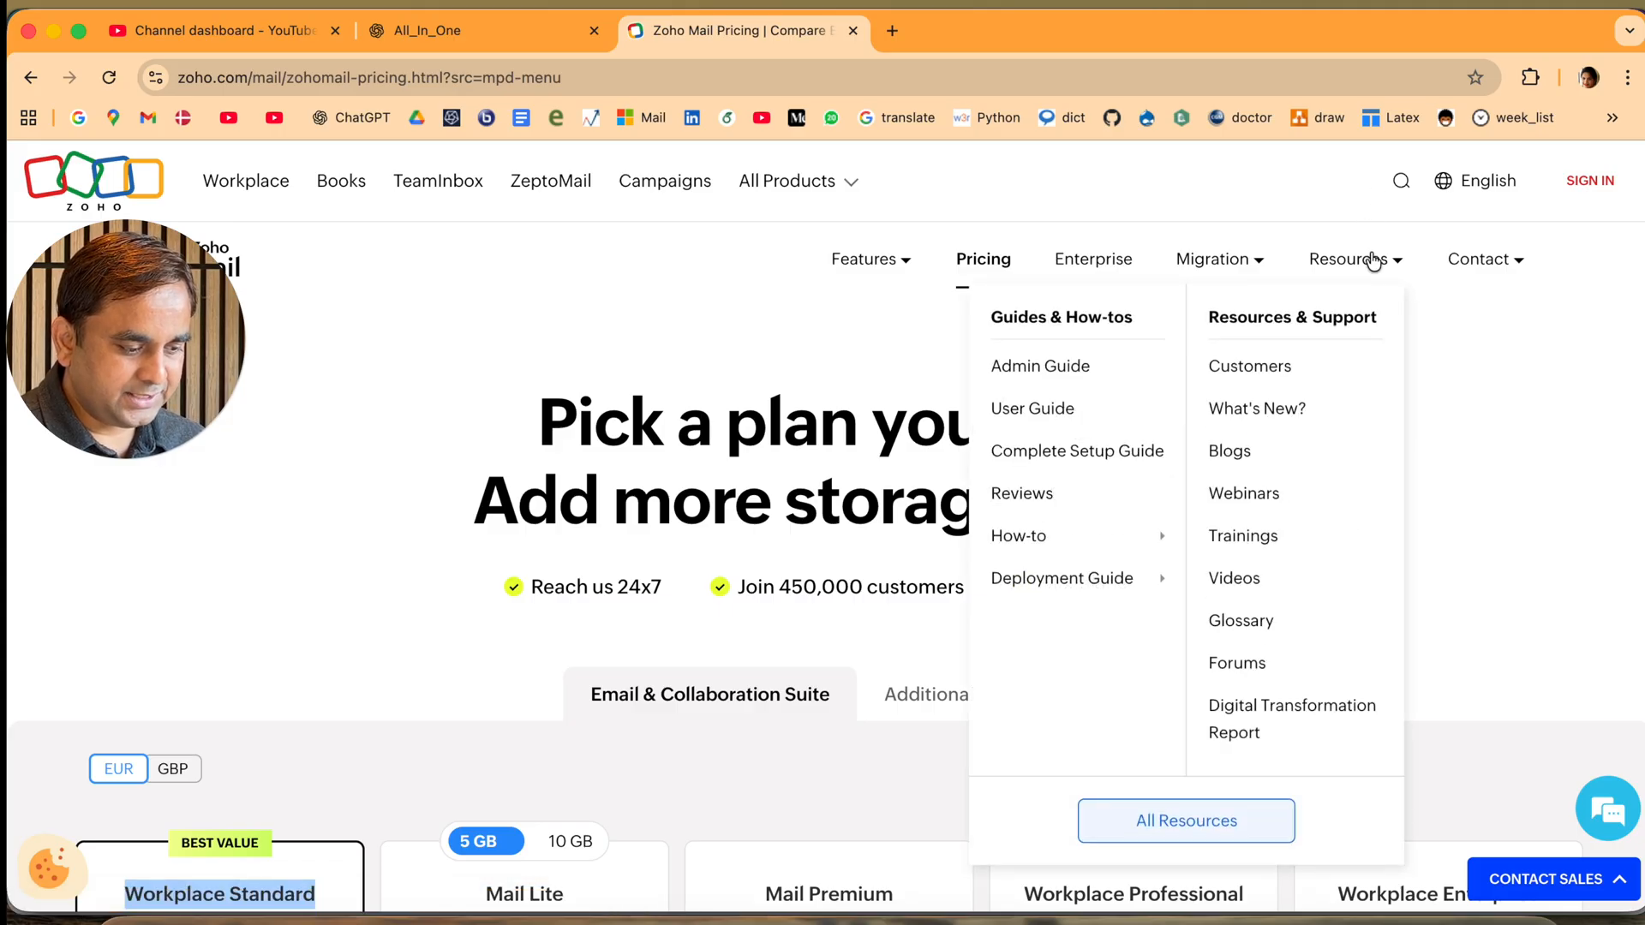
pyautogui.press('super+bracketleft')
pyautogui.scroll(-1, 429, 378)
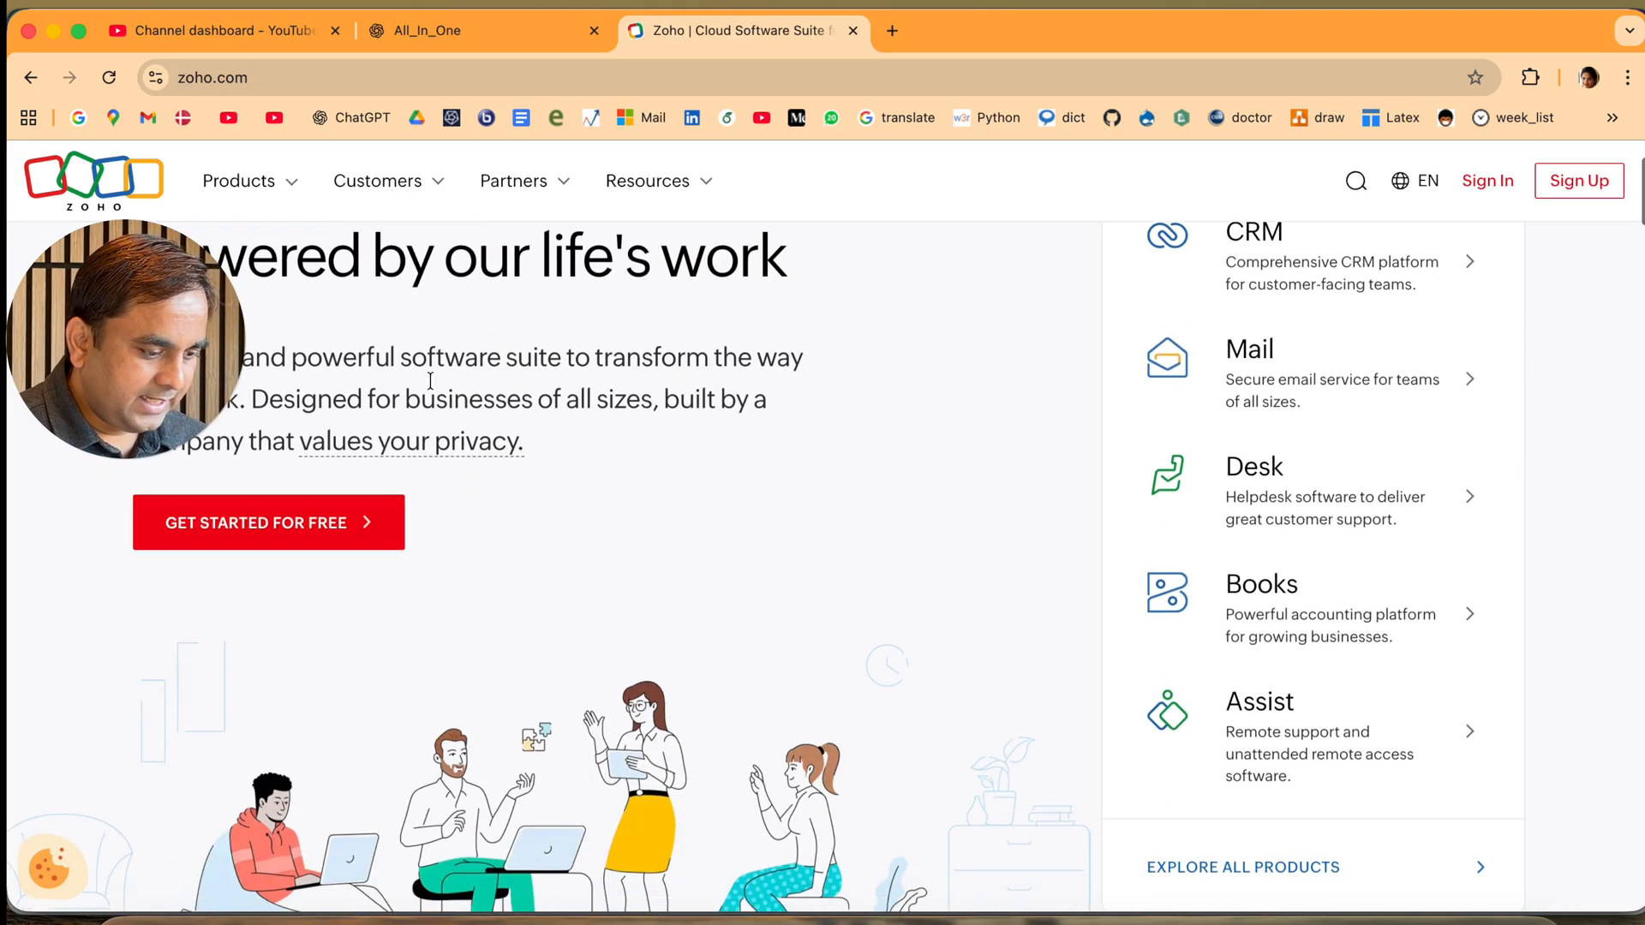
pyautogui.click(231, 519)
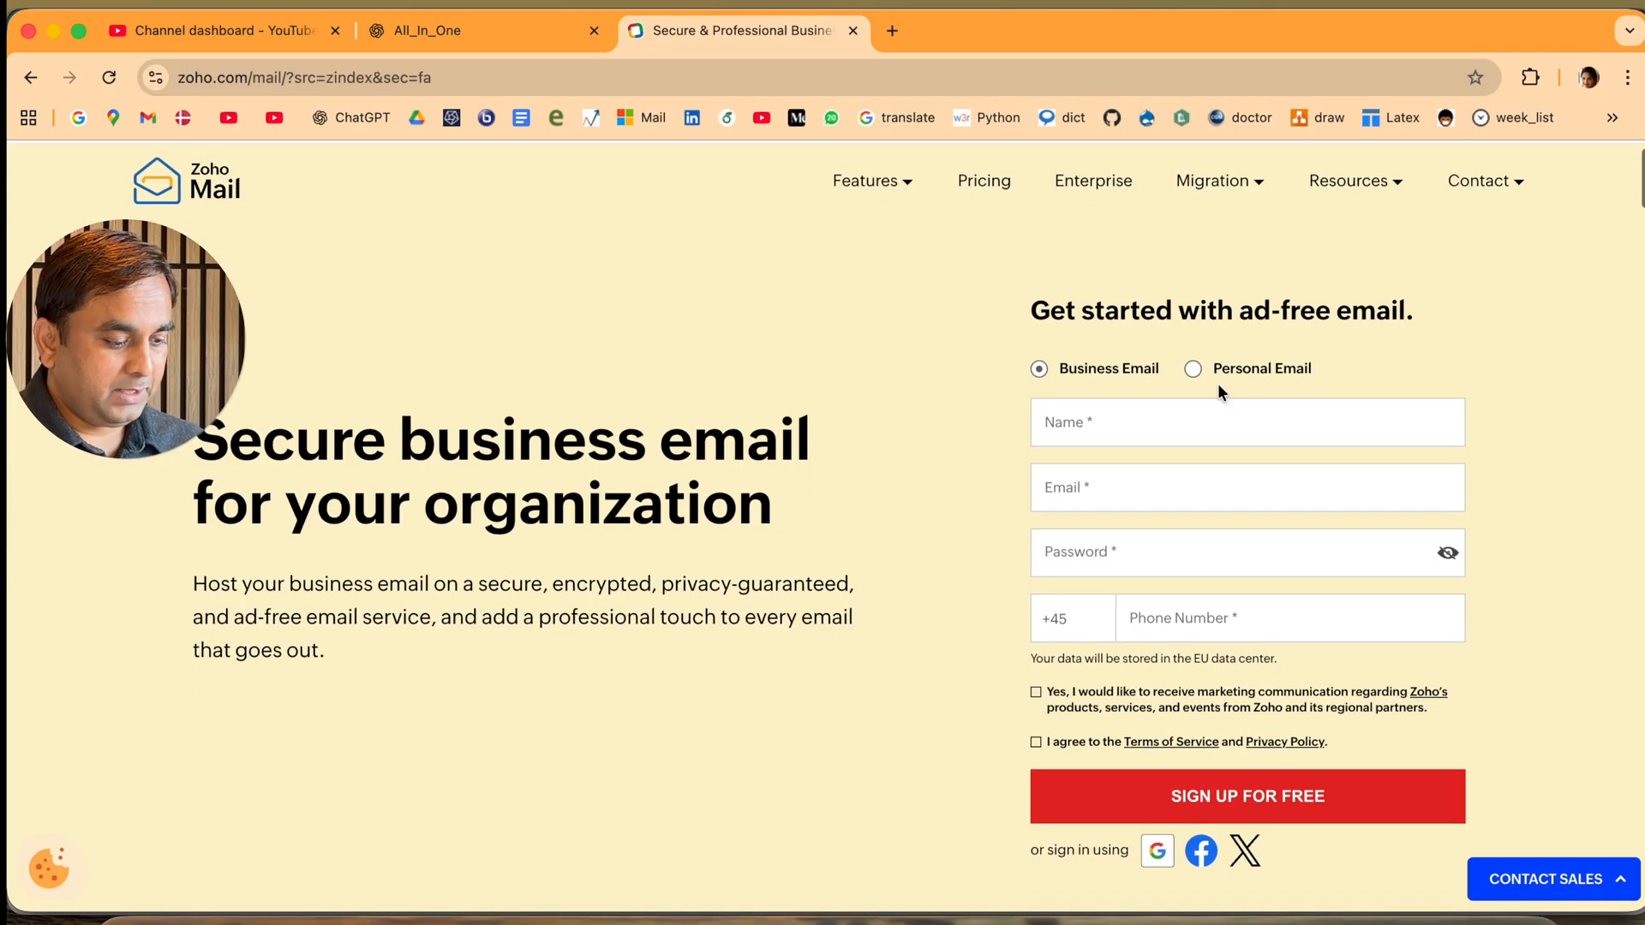
# Choose Personal Email and fill in the username, password and name details
pyautogui.click(1194, 369)
pyautogui.click(1177, 418)
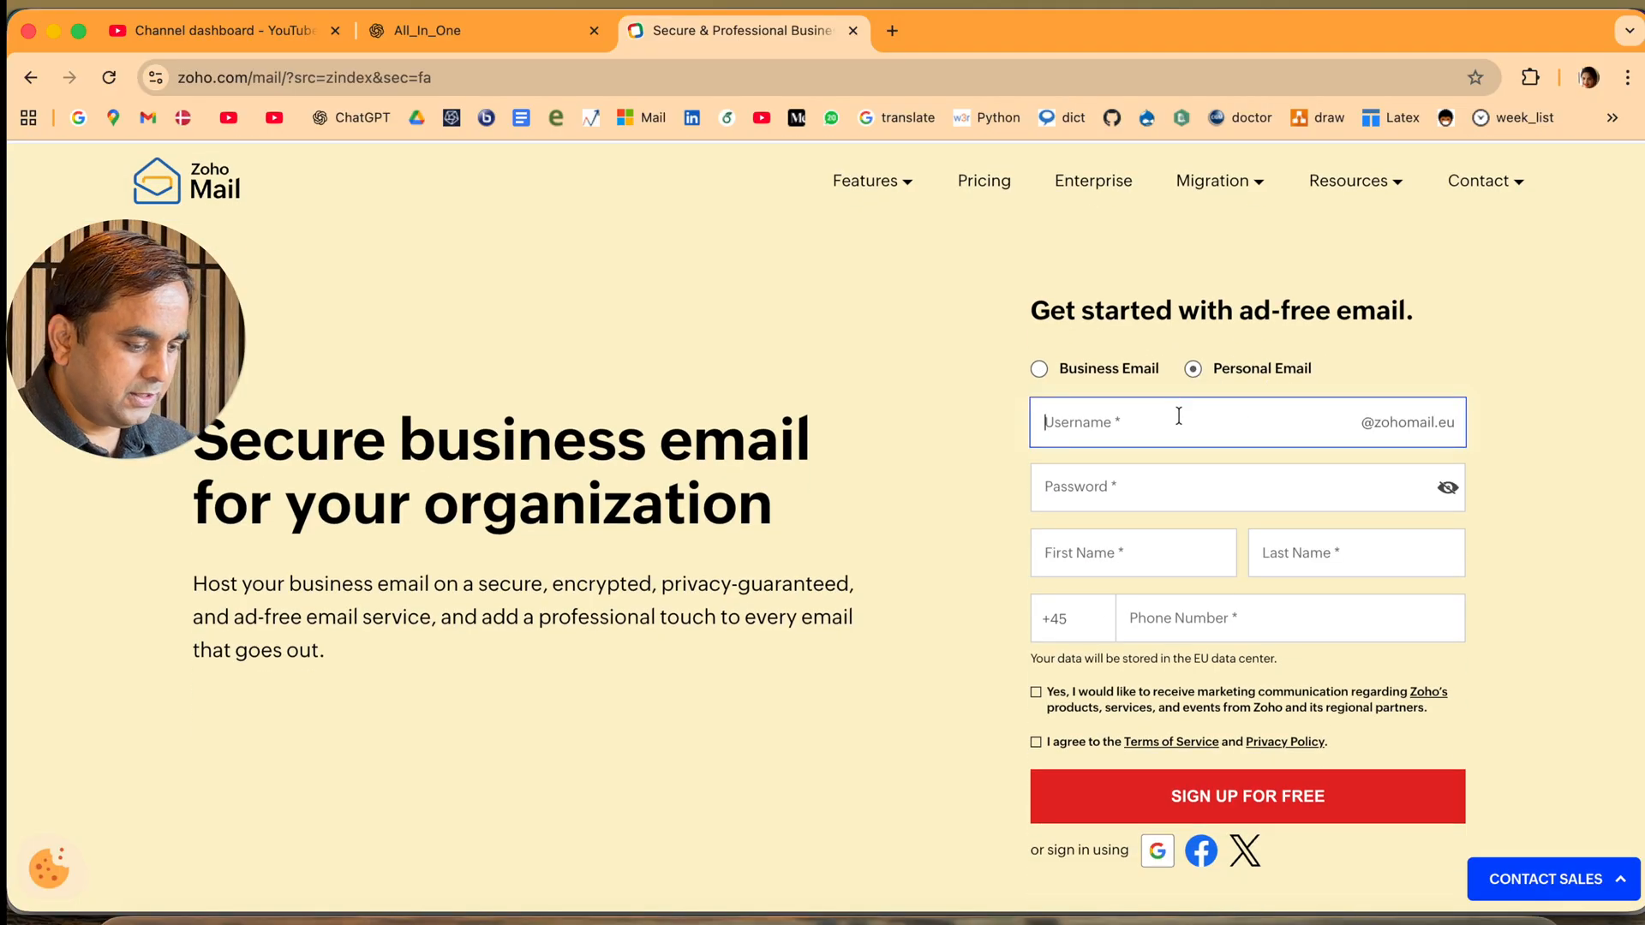
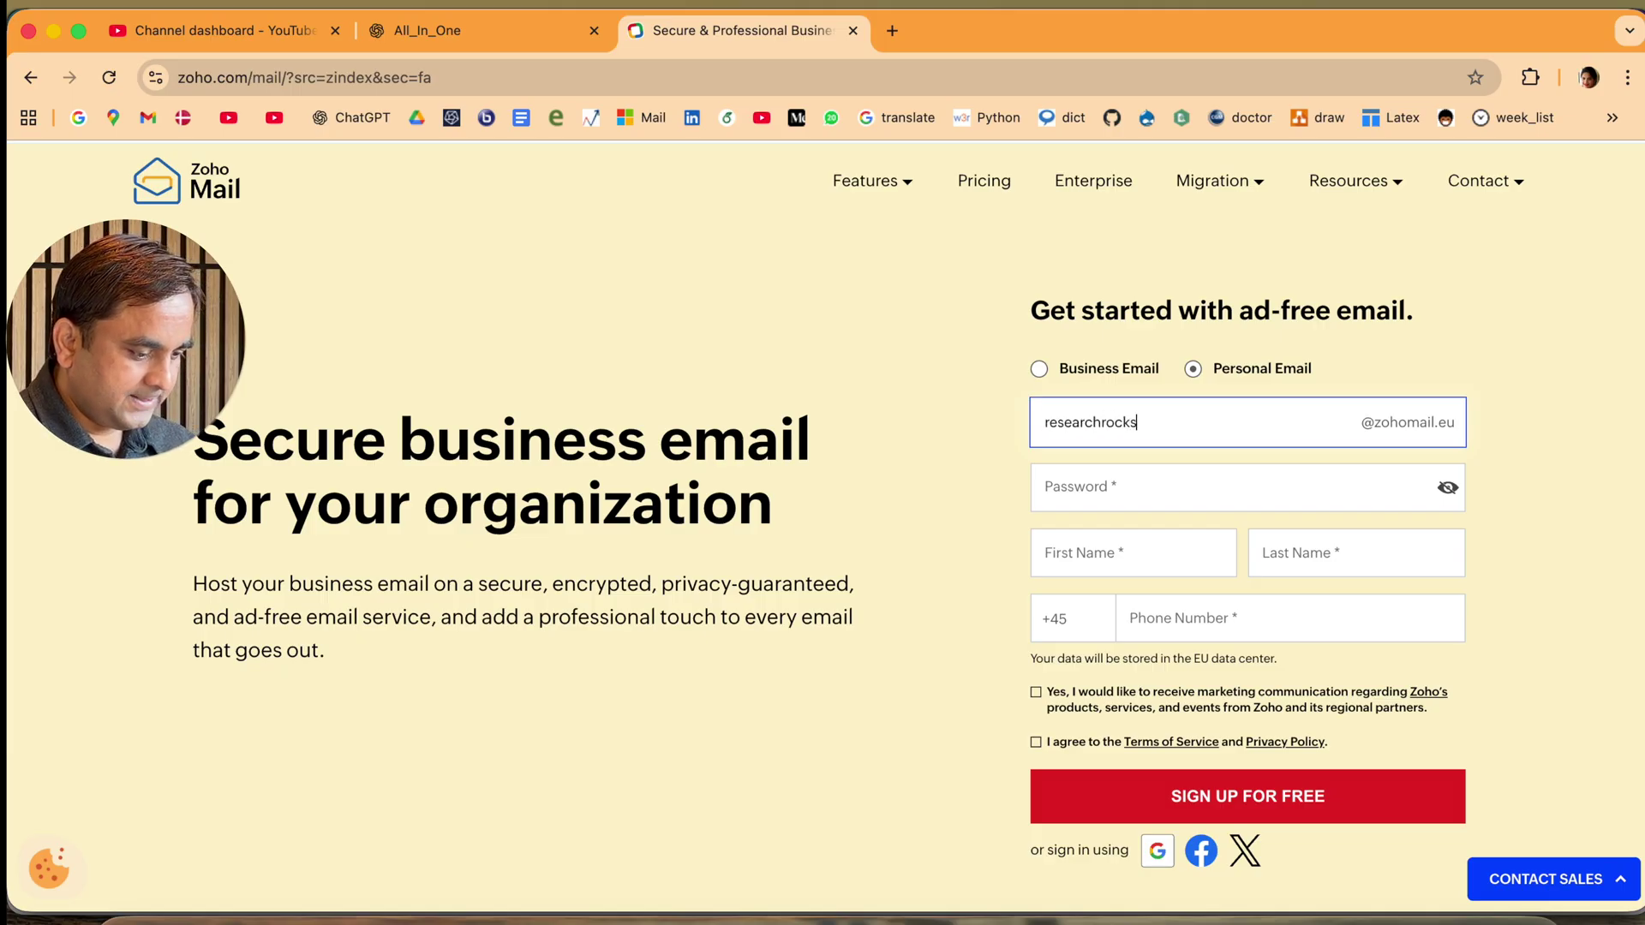
pyautogui.press('Tab')
pyautogui.click(1162, 430)
pyautogui.scroll(-1, 1326, 405)
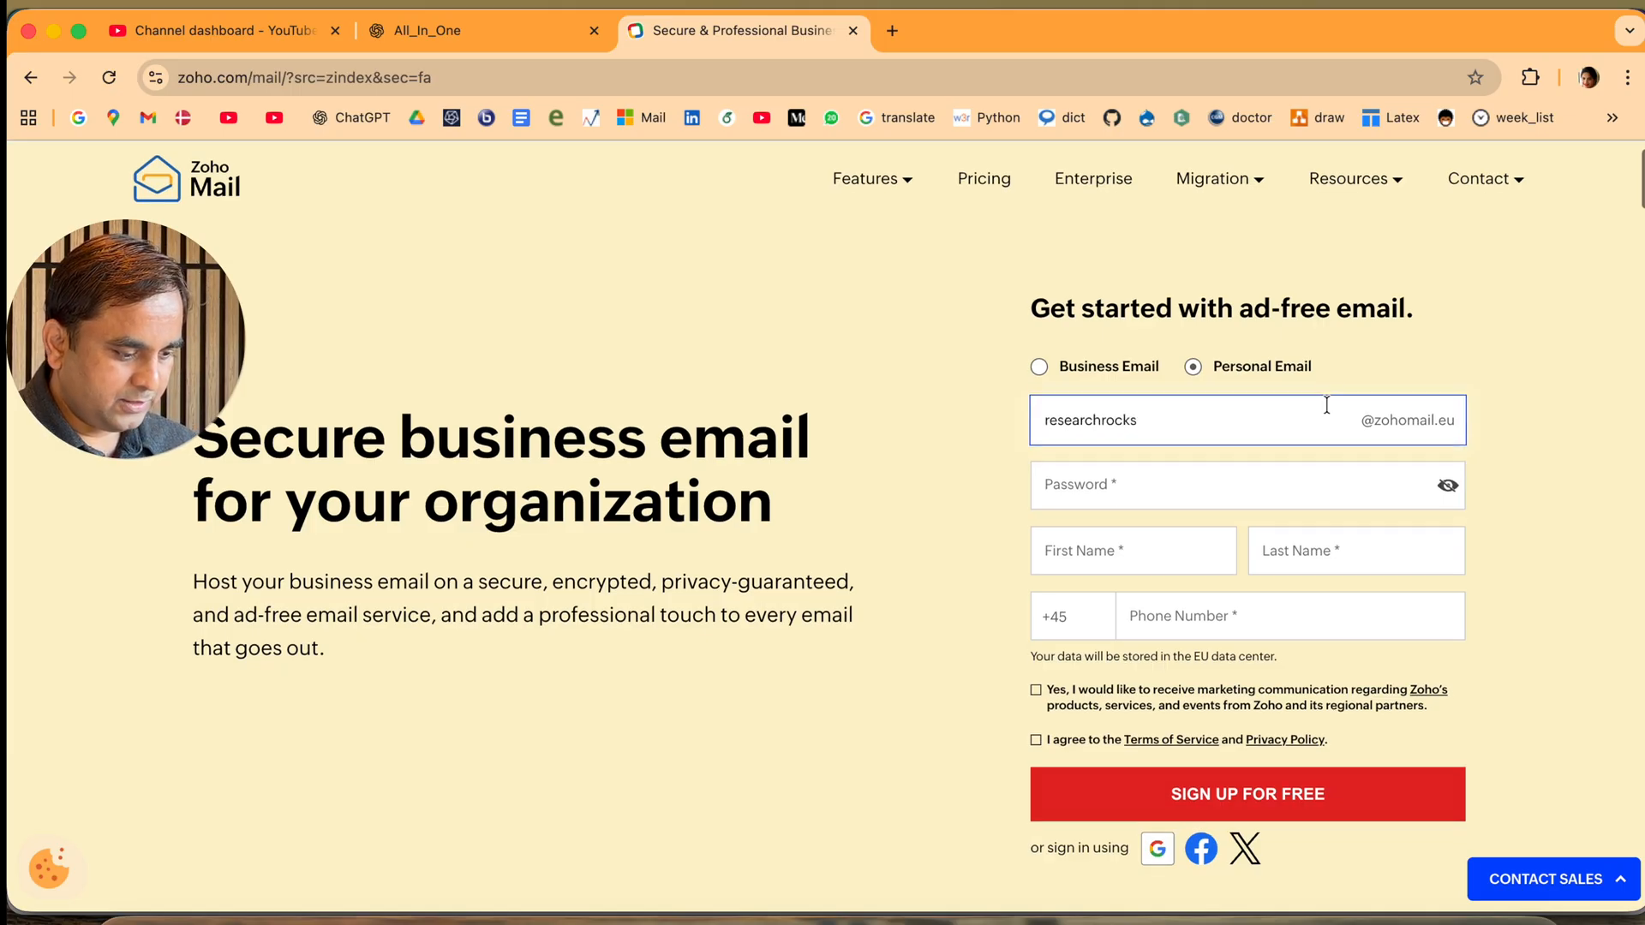
pyautogui.press('Tab')
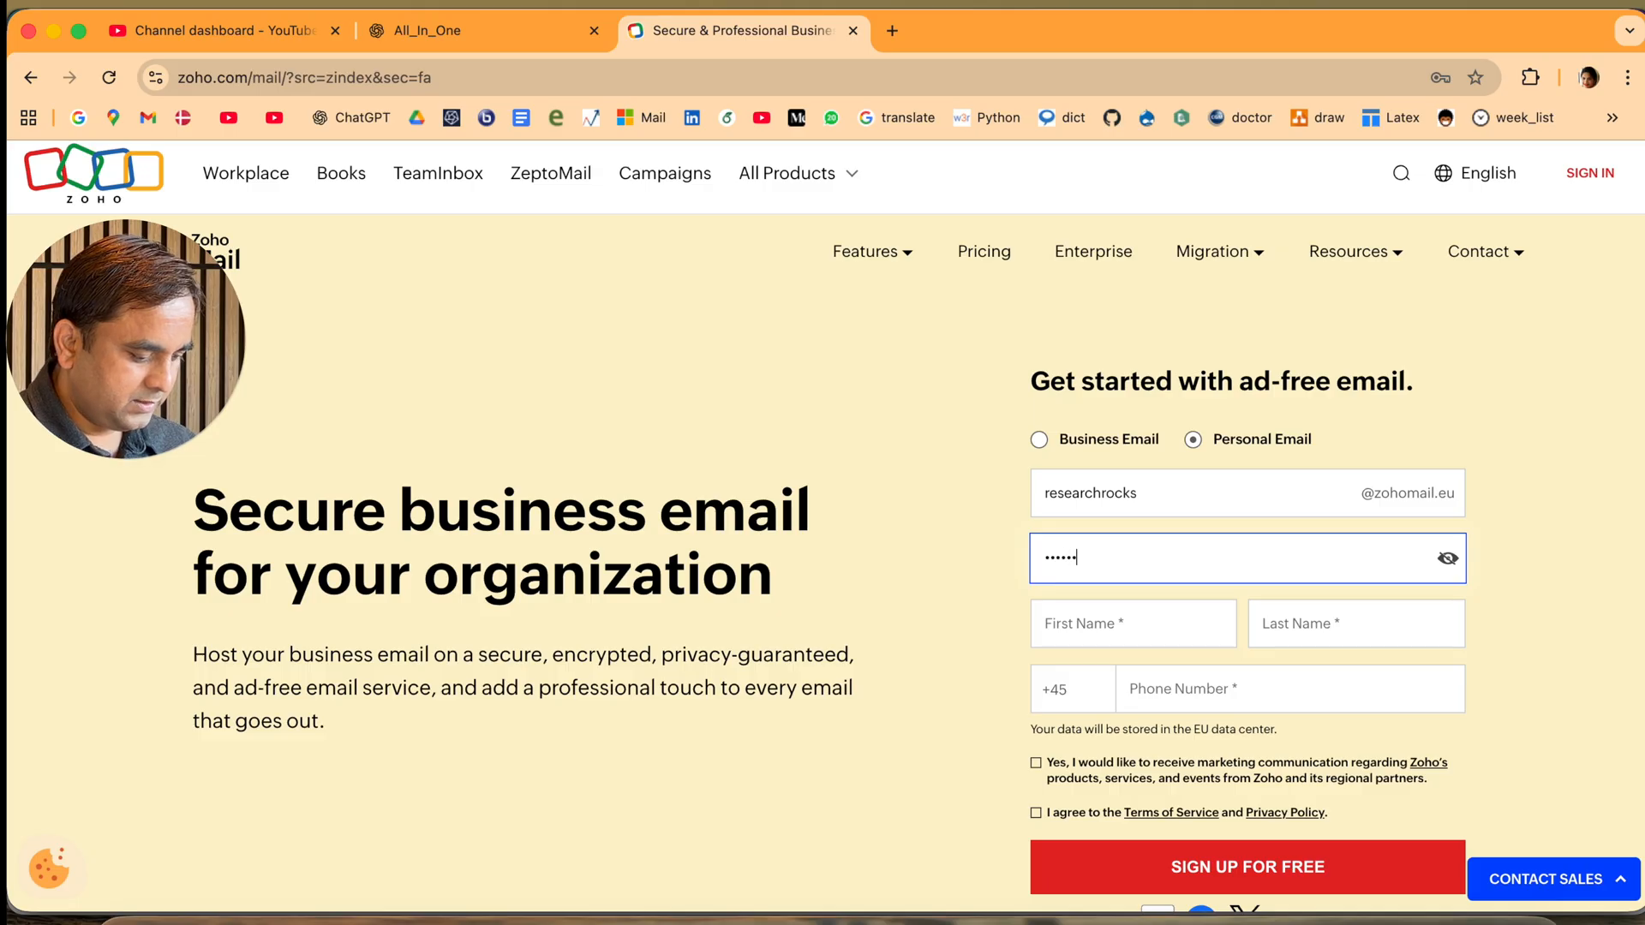
pyautogui.write('•••••')
pyautogui.press('Tab')
pyautogui.doubleClick(1178, 544)
pyautogui.write('••••••')
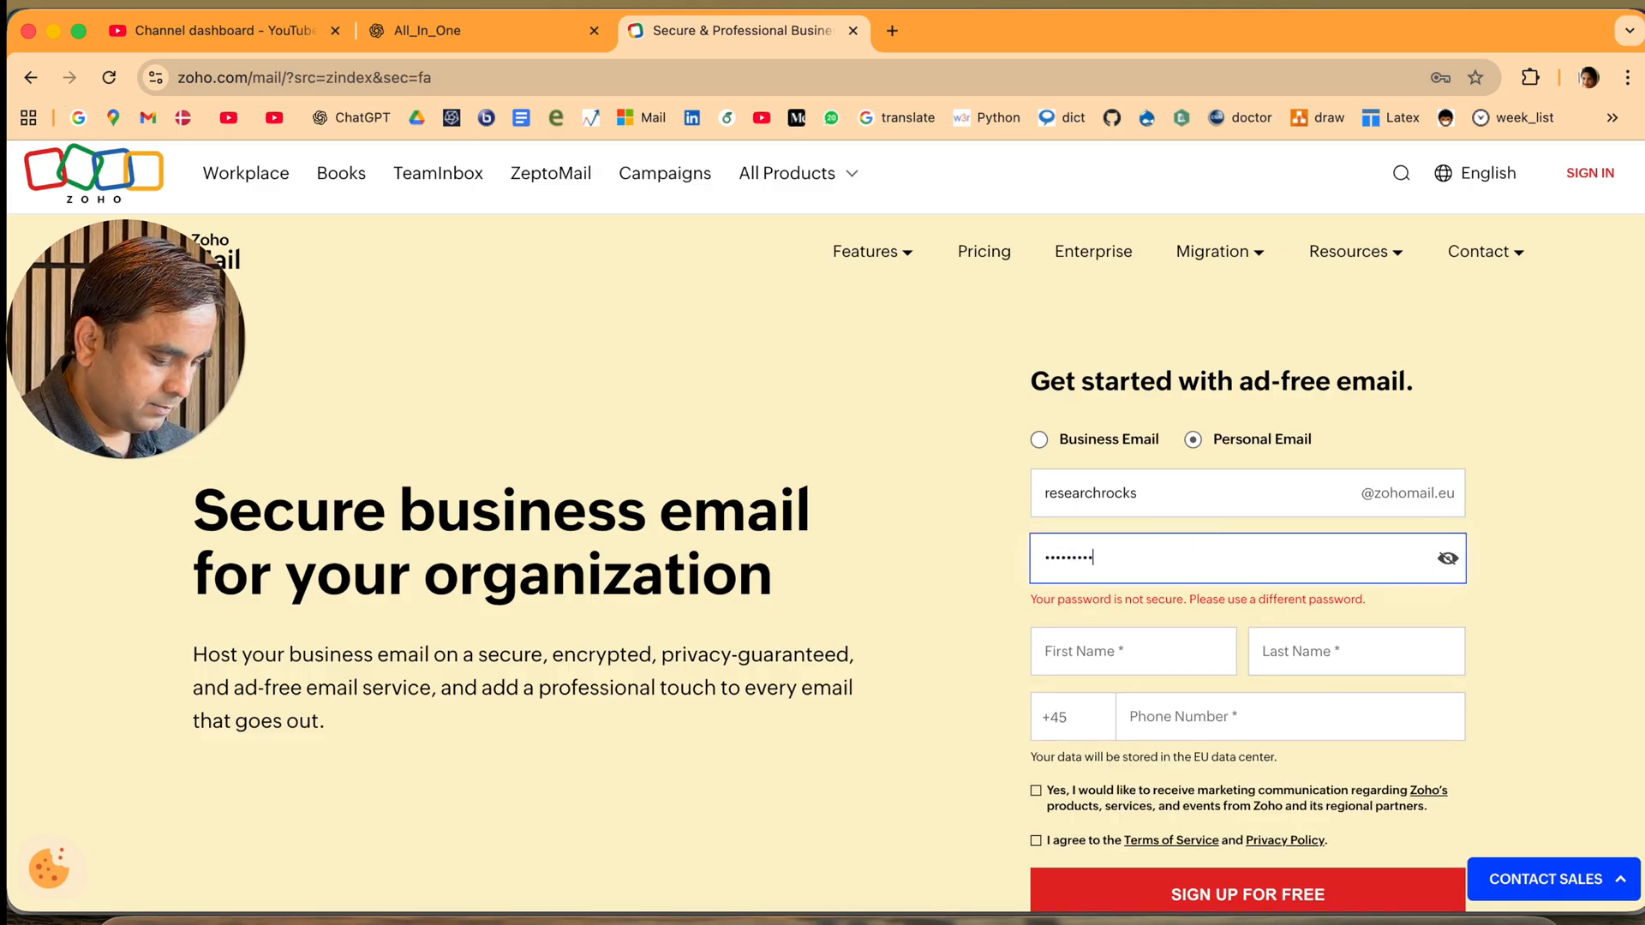
pyautogui.write('••••••••')
pyautogui.press('Tab')
pyautogui.scroll(-2, 1178, 567)
# Enter the phone number, accept the checkboxes and submit with SIGN UP FOR FREE
pyautogui.click(1177, 565)
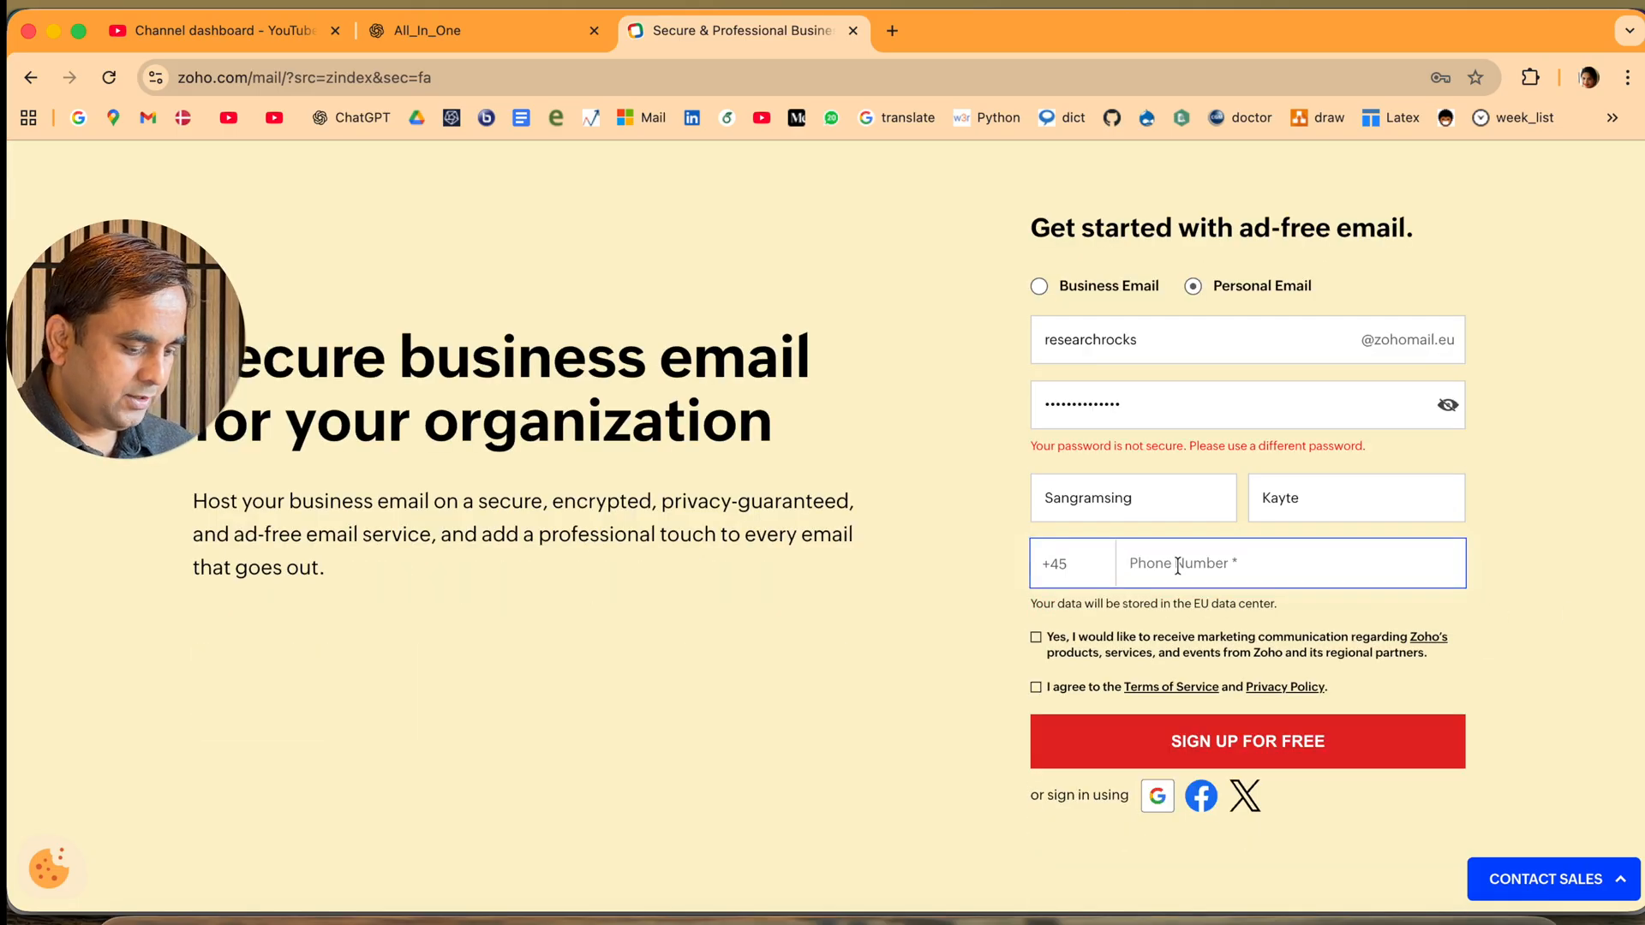
pyautogui.click(1438, 448)
pyautogui.click(1244, 727)
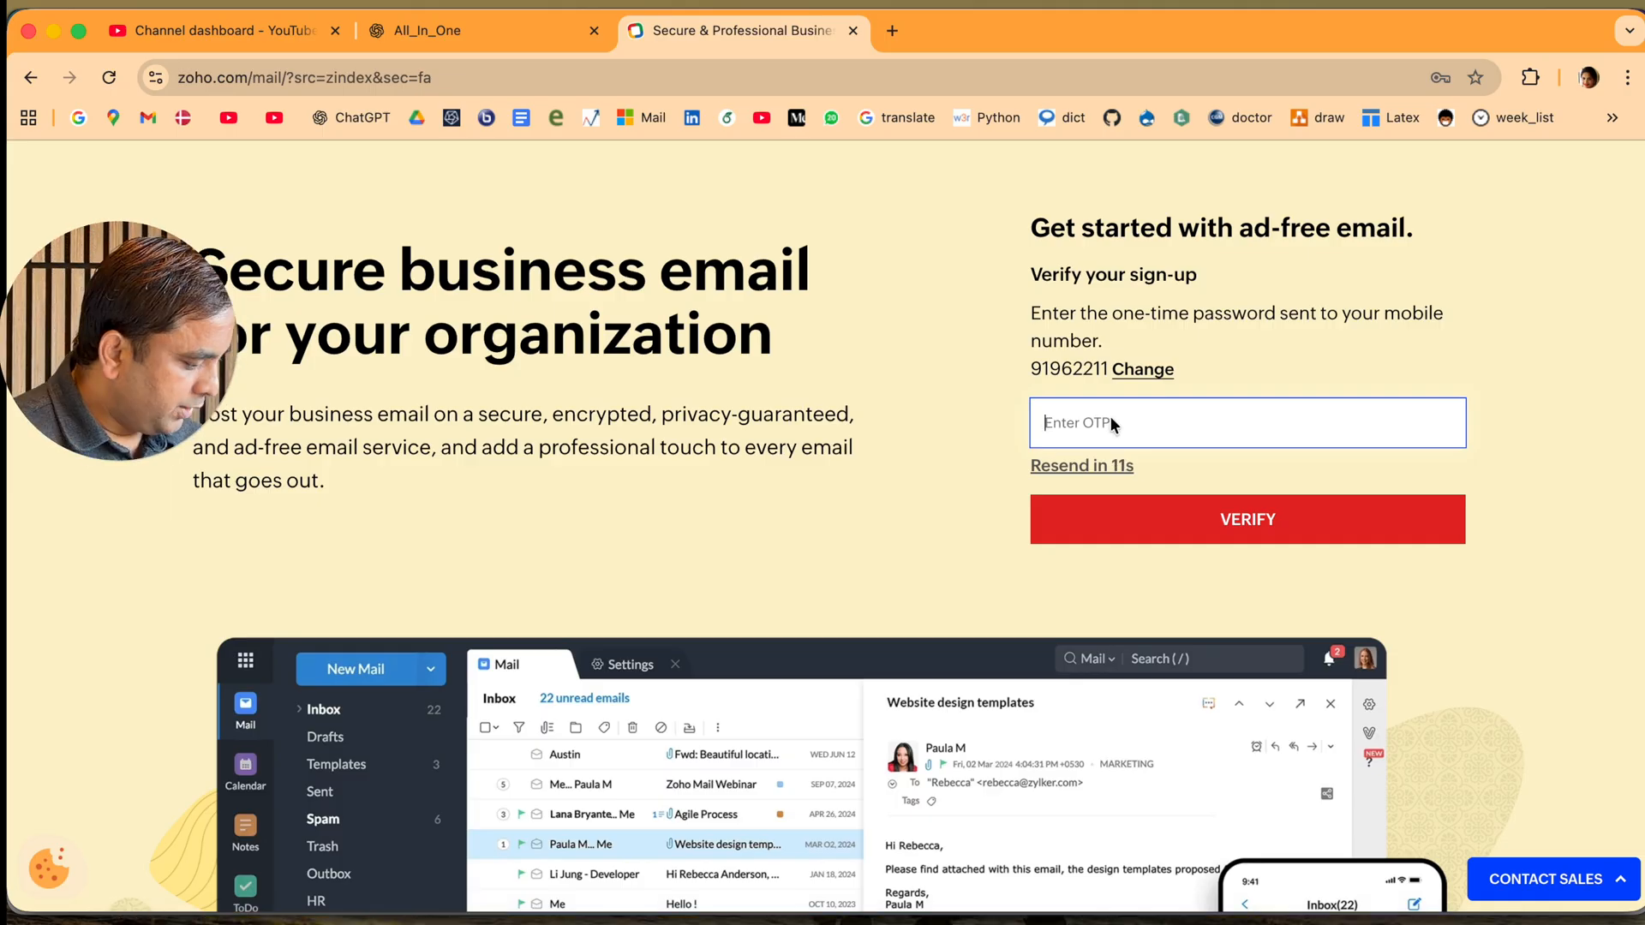
pyautogui.write('8666538')
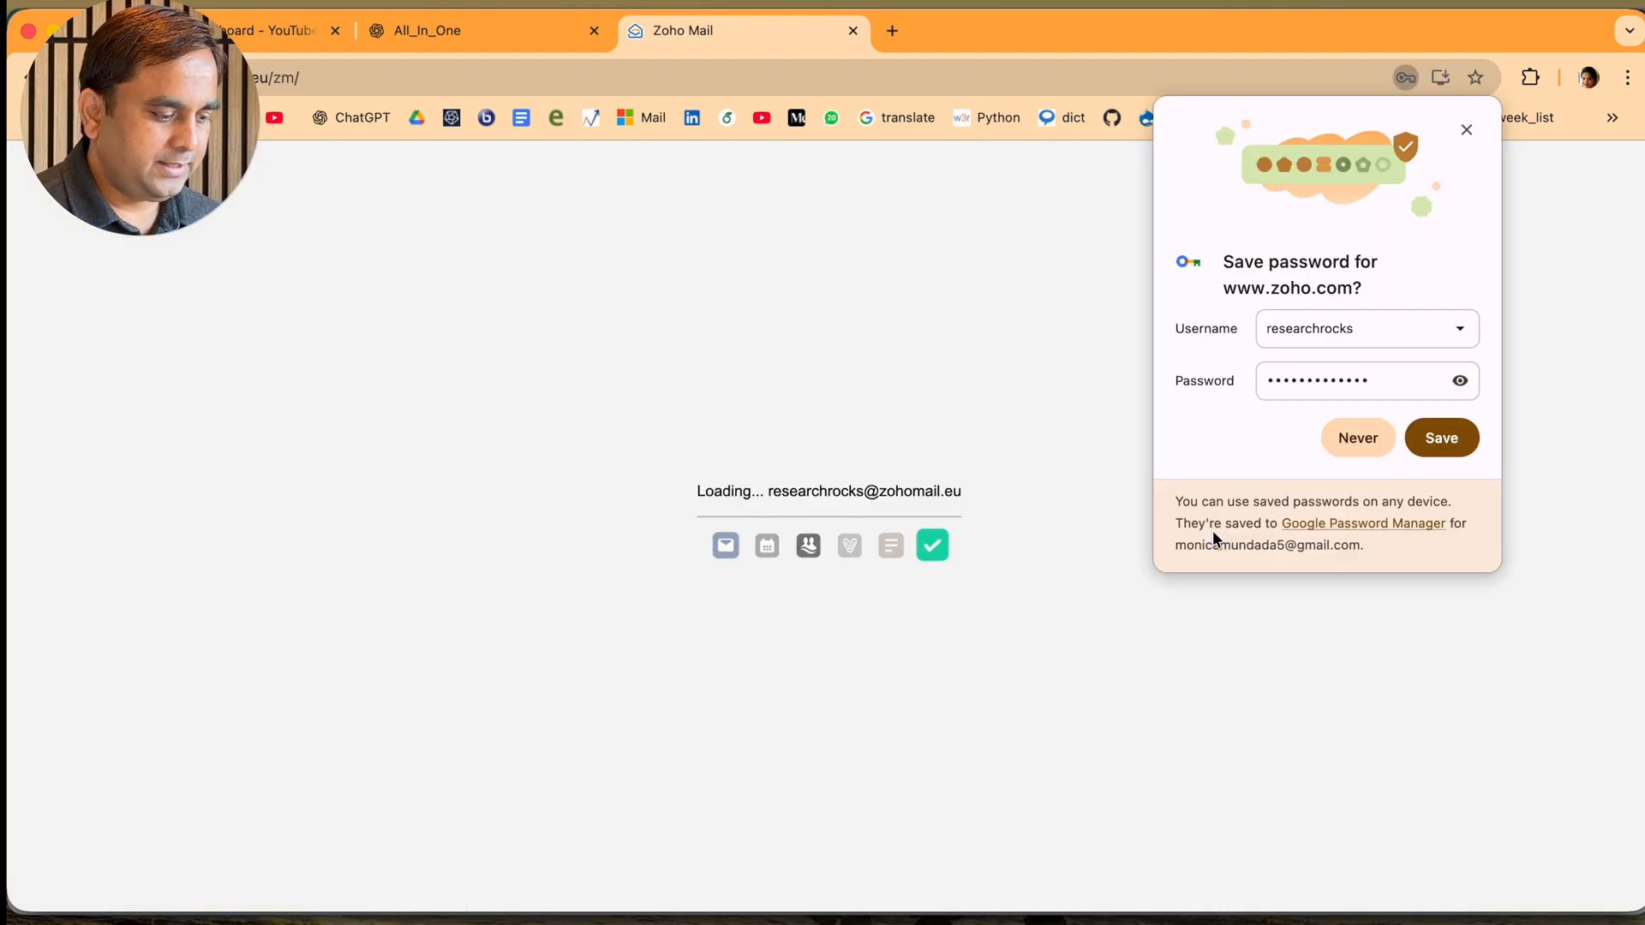
# Dismiss Chrome's save-password popup after verifying the OTP
pyautogui.click(1474, 436)
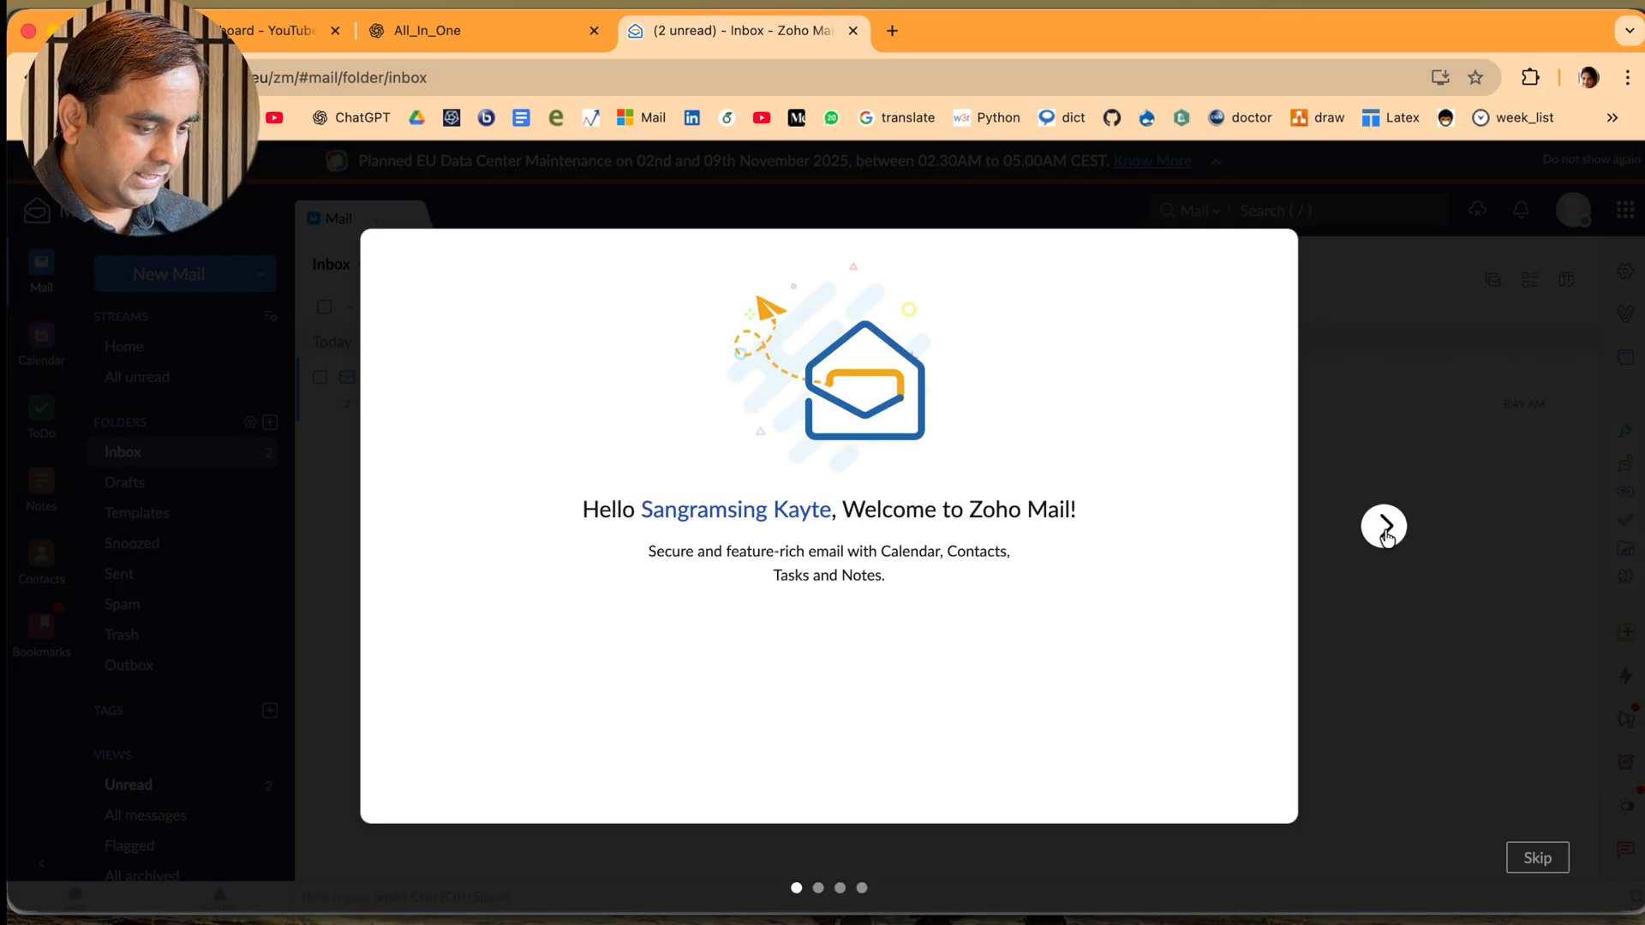
# Advance through the welcome tour slides and enter the mailbox via Access Zoho Mail
pyautogui.click(1386, 528)
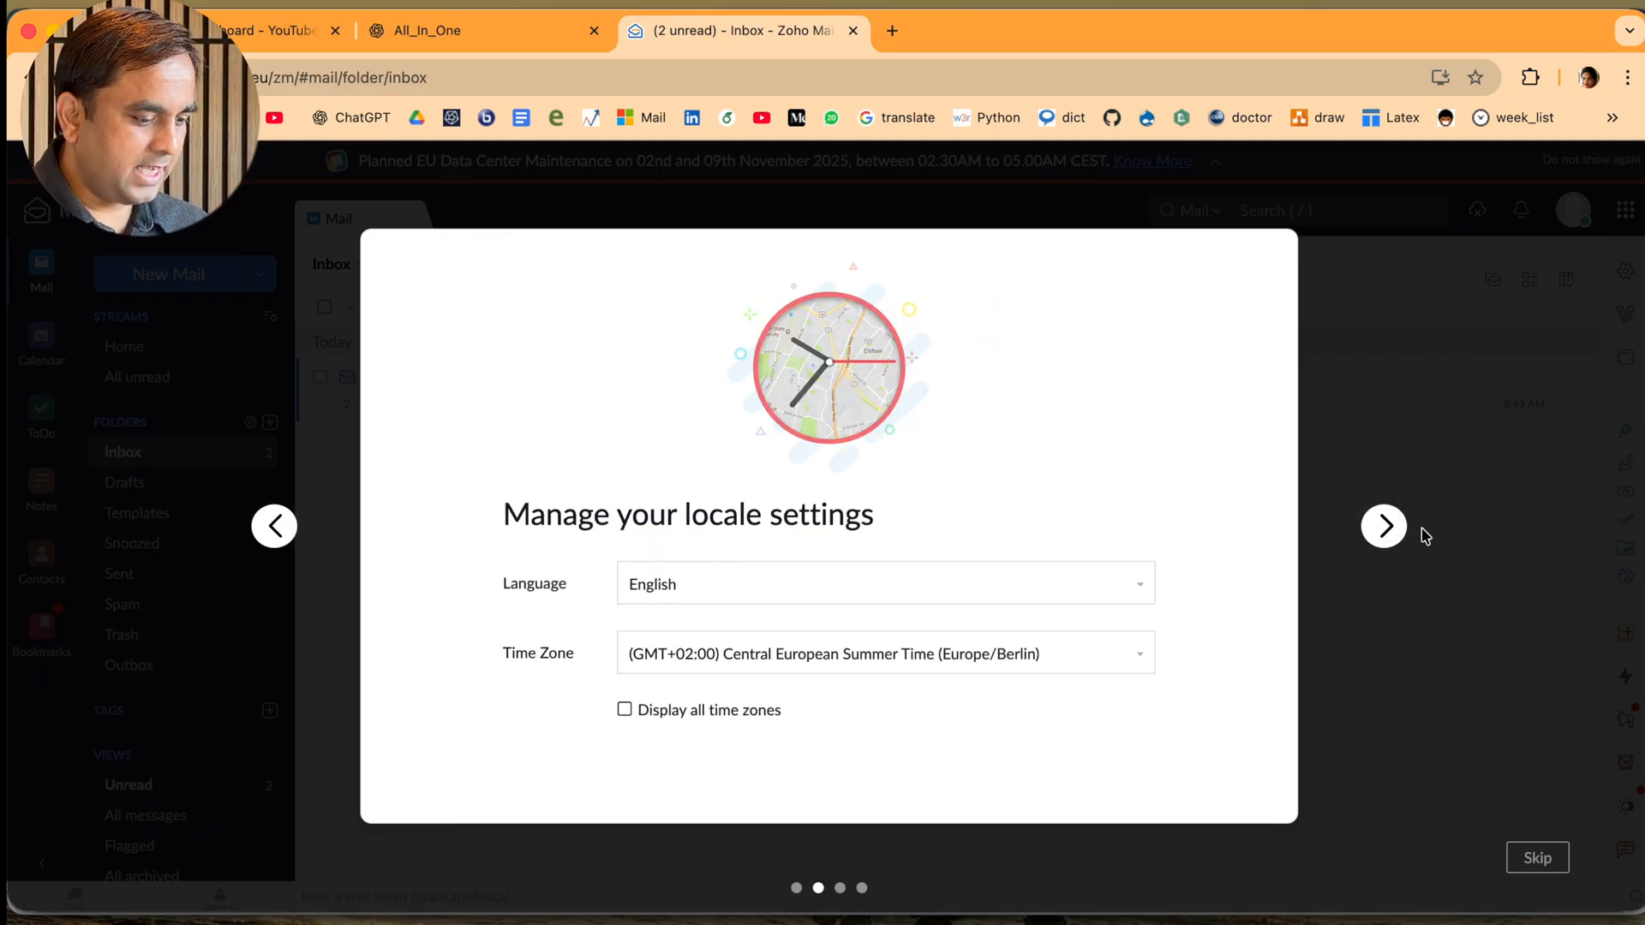
pyautogui.click(1386, 527)
pyautogui.click(1387, 528)
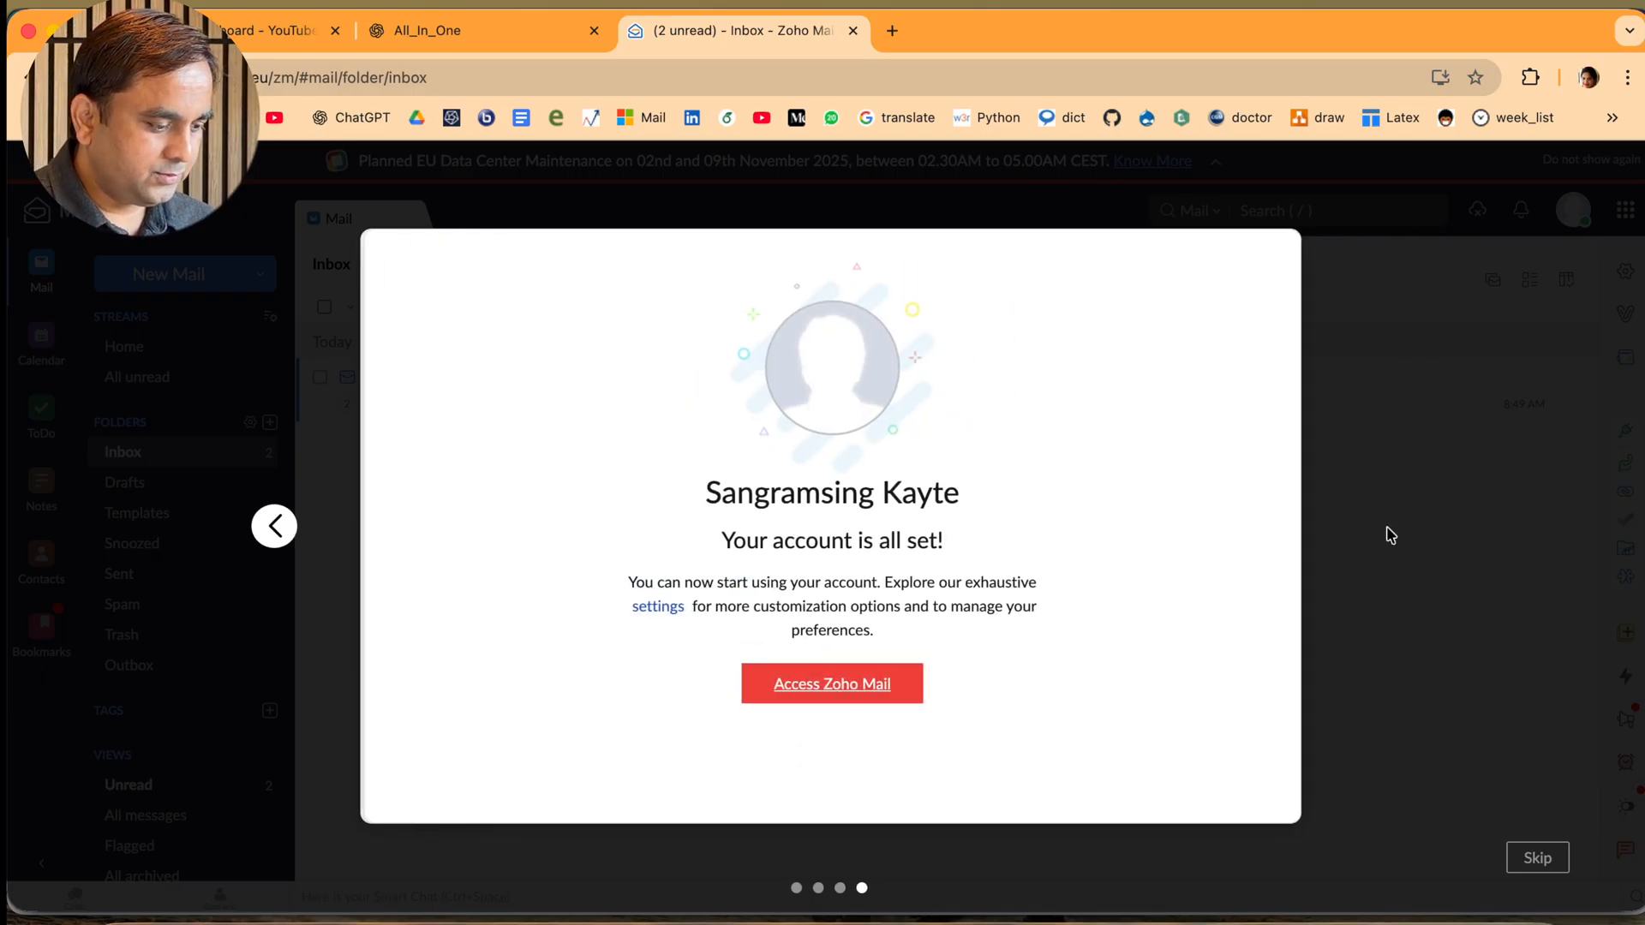
pyautogui.click(844, 688)
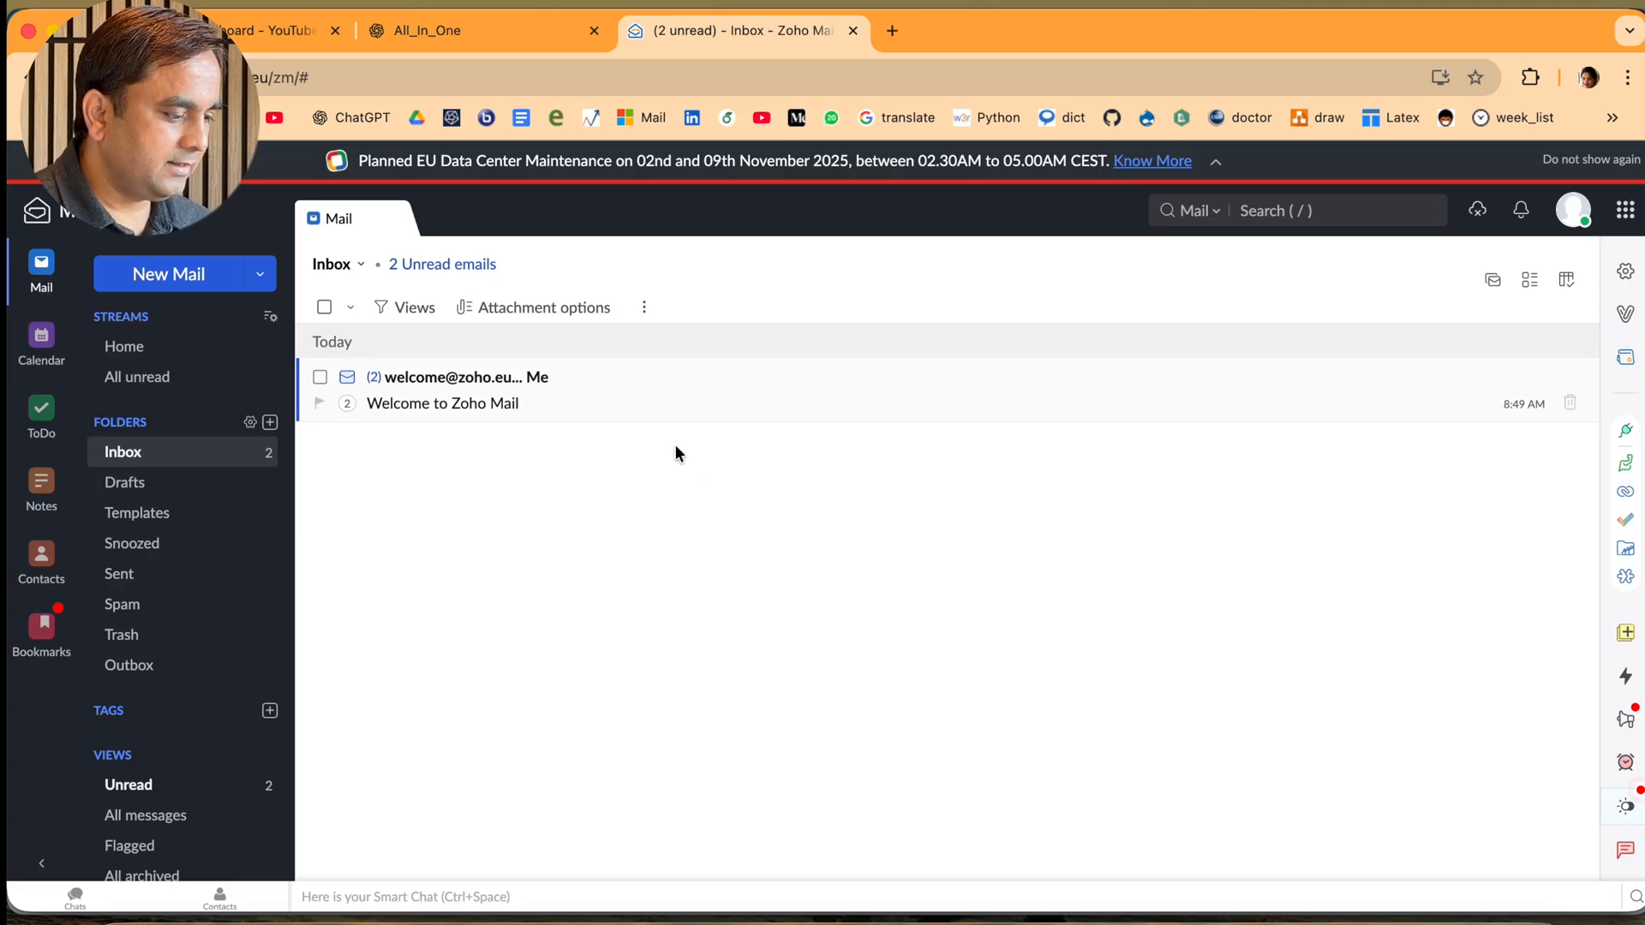
# Read the Welcome to Zoho Mail message and return to the inbox
pyautogui.click(668, 404)
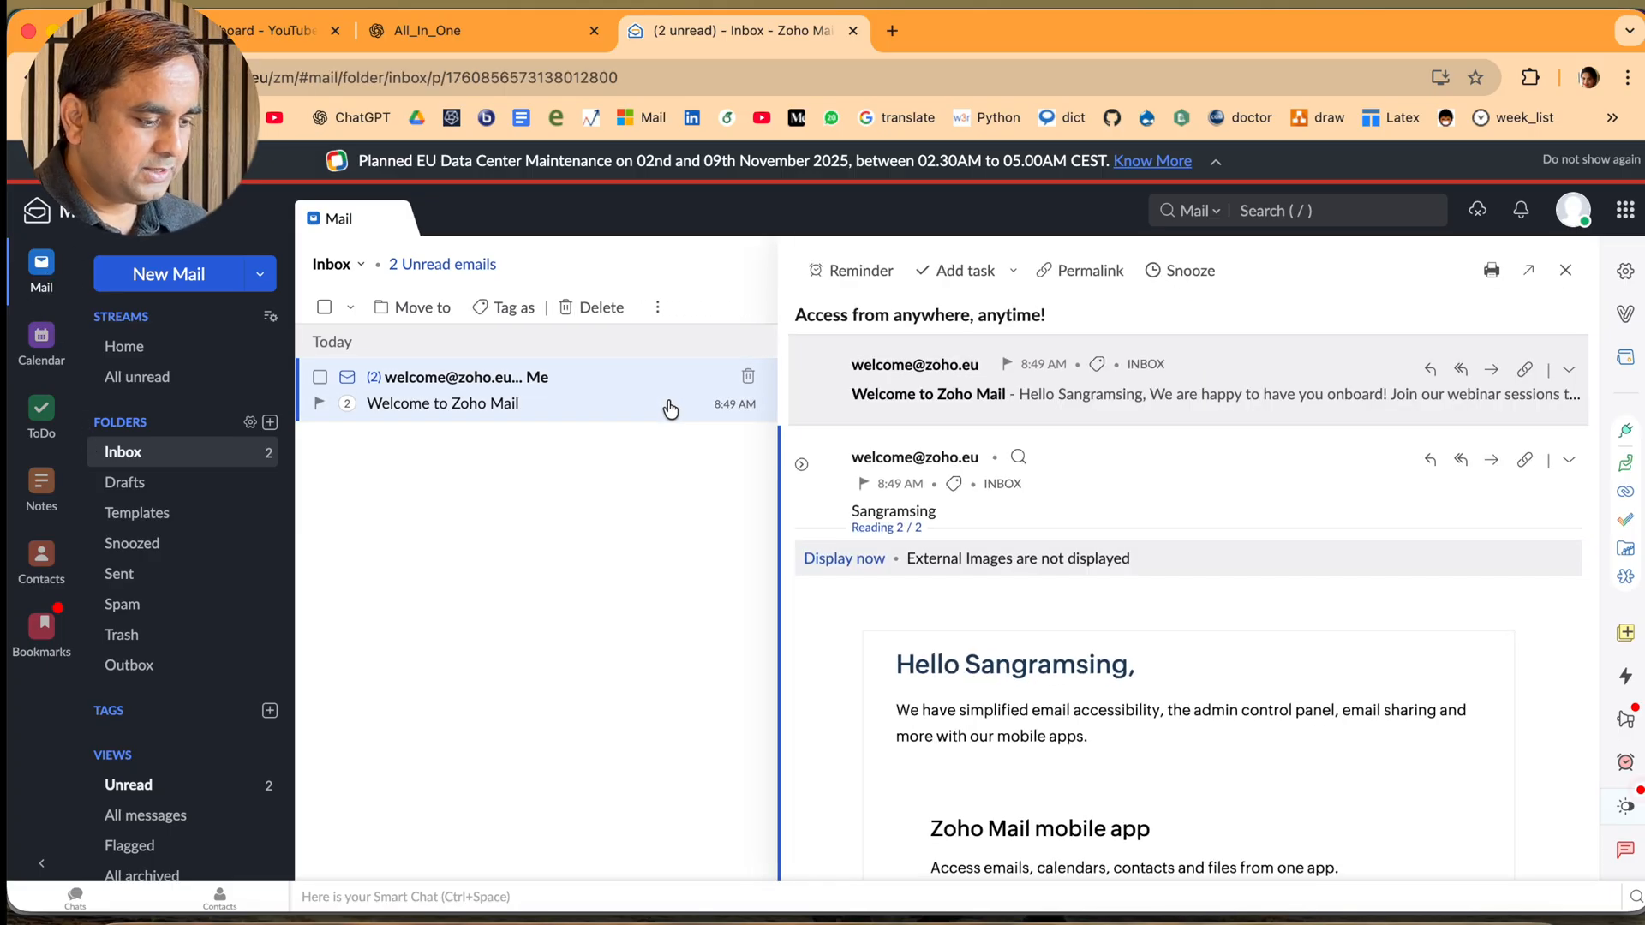
pyautogui.click(1564, 273)
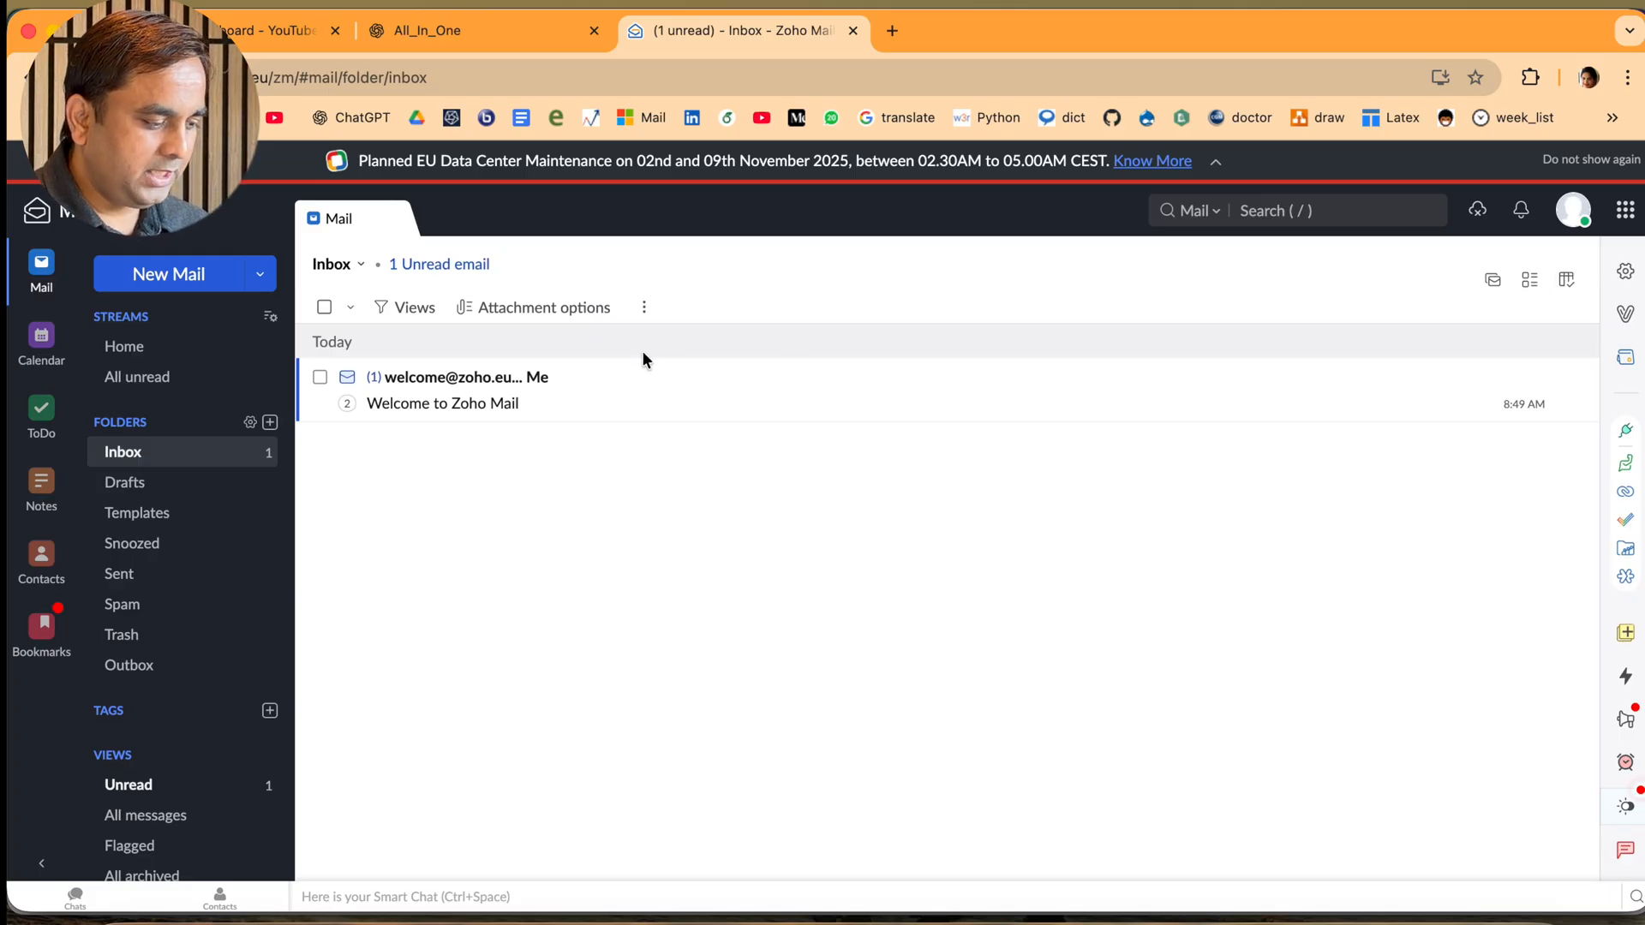
# View the profile panel, highlight the 5 GB free storage total and close it
pyautogui.click(1571, 213)
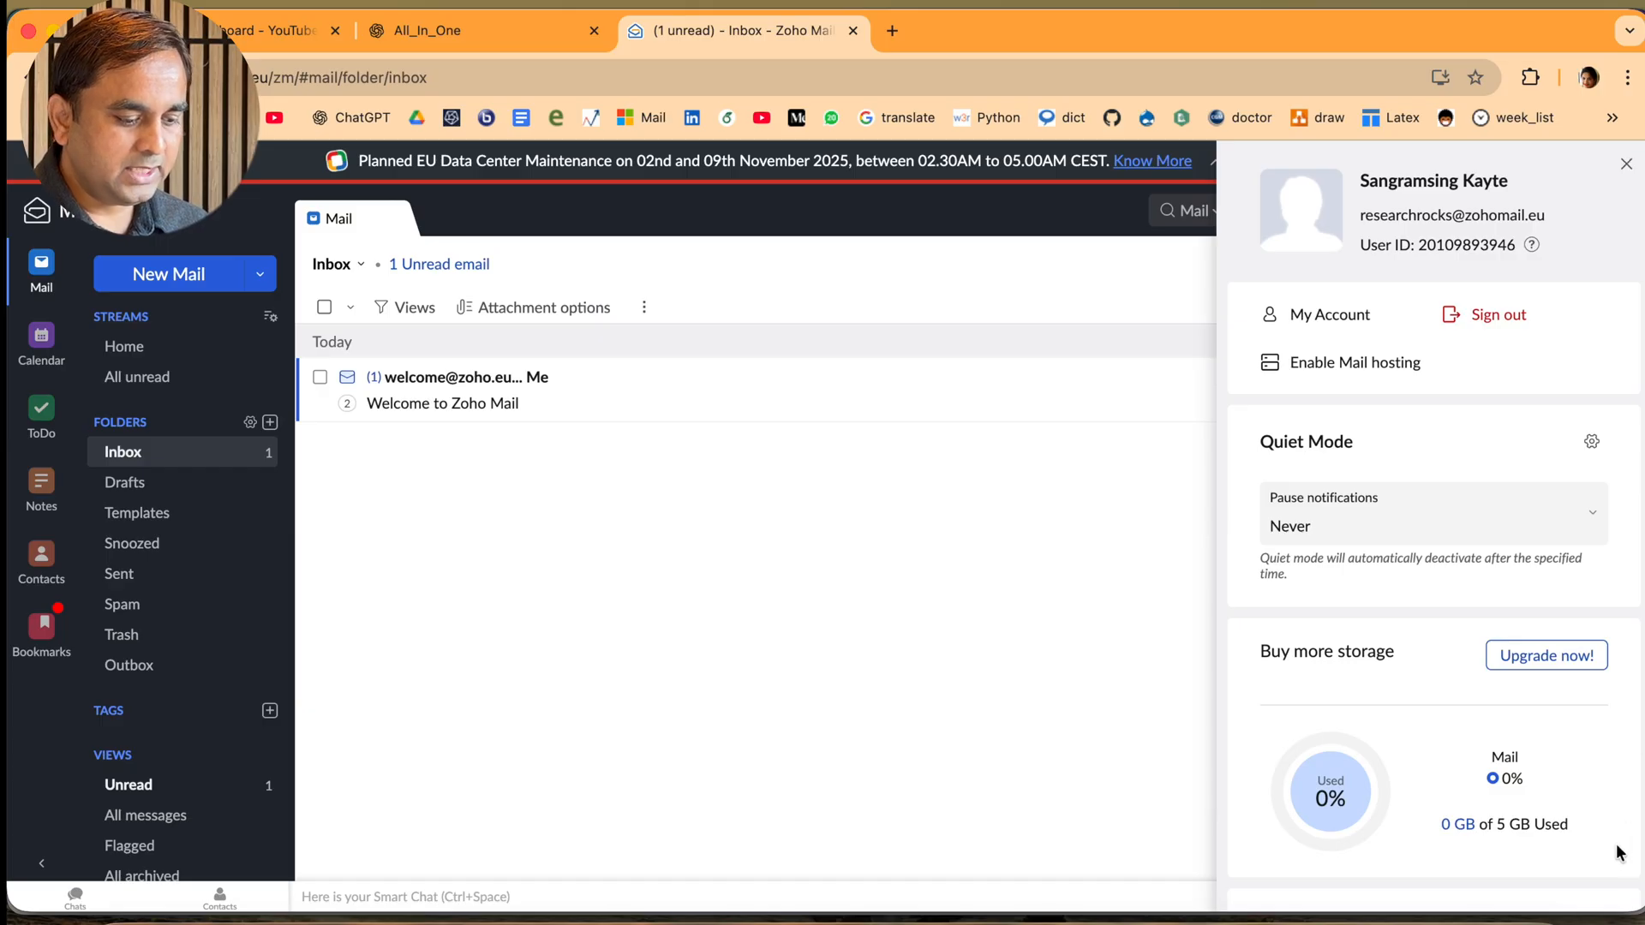
pyautogui.moveTo(1568, 827); pyautogui.dragTo(1493, 829)
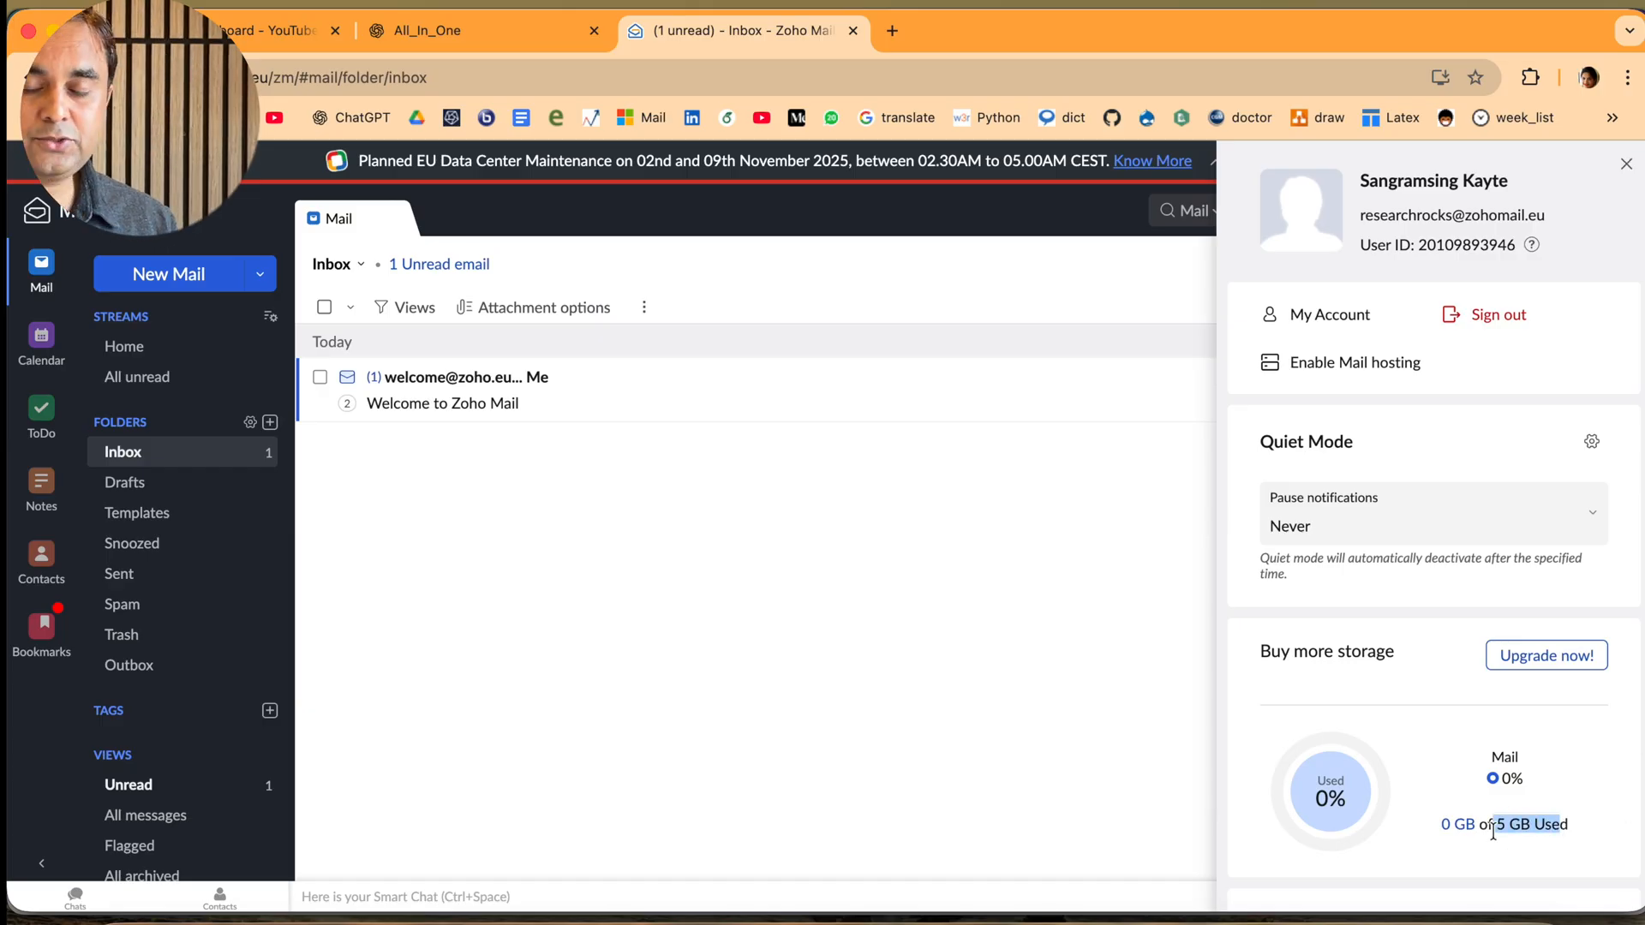
pyautogui.click(1626, 164)
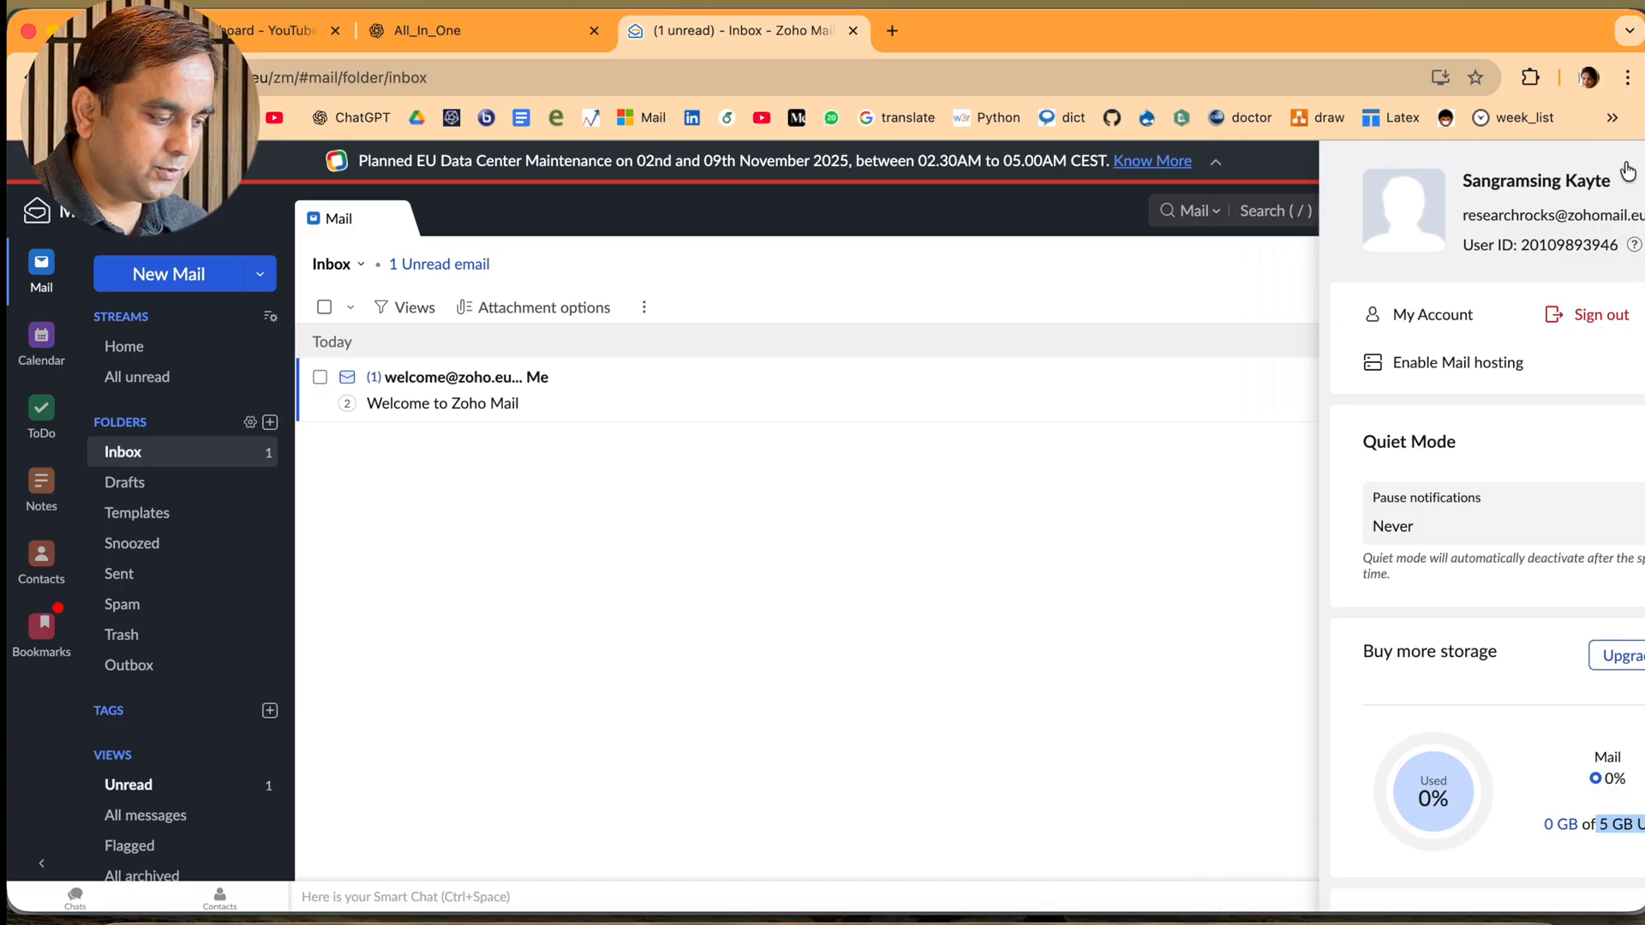
# Visit the Calendar, ToDo and Notes sections from the left rail
pyautogui.click(41, 343)
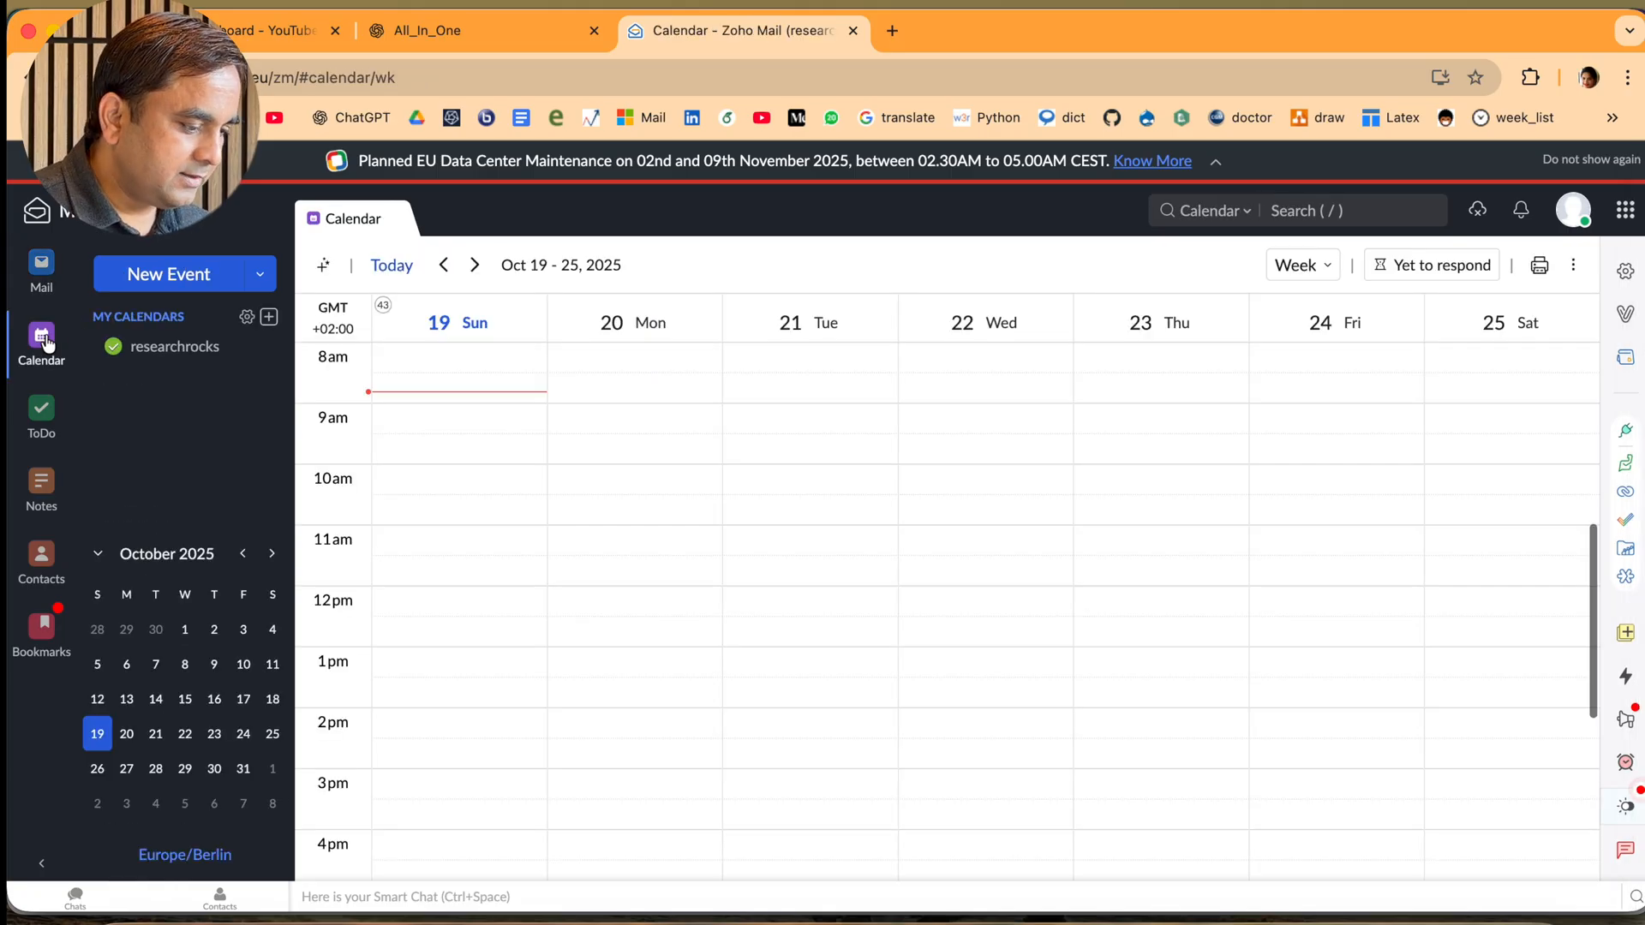
pyautogui.click(41, 413)
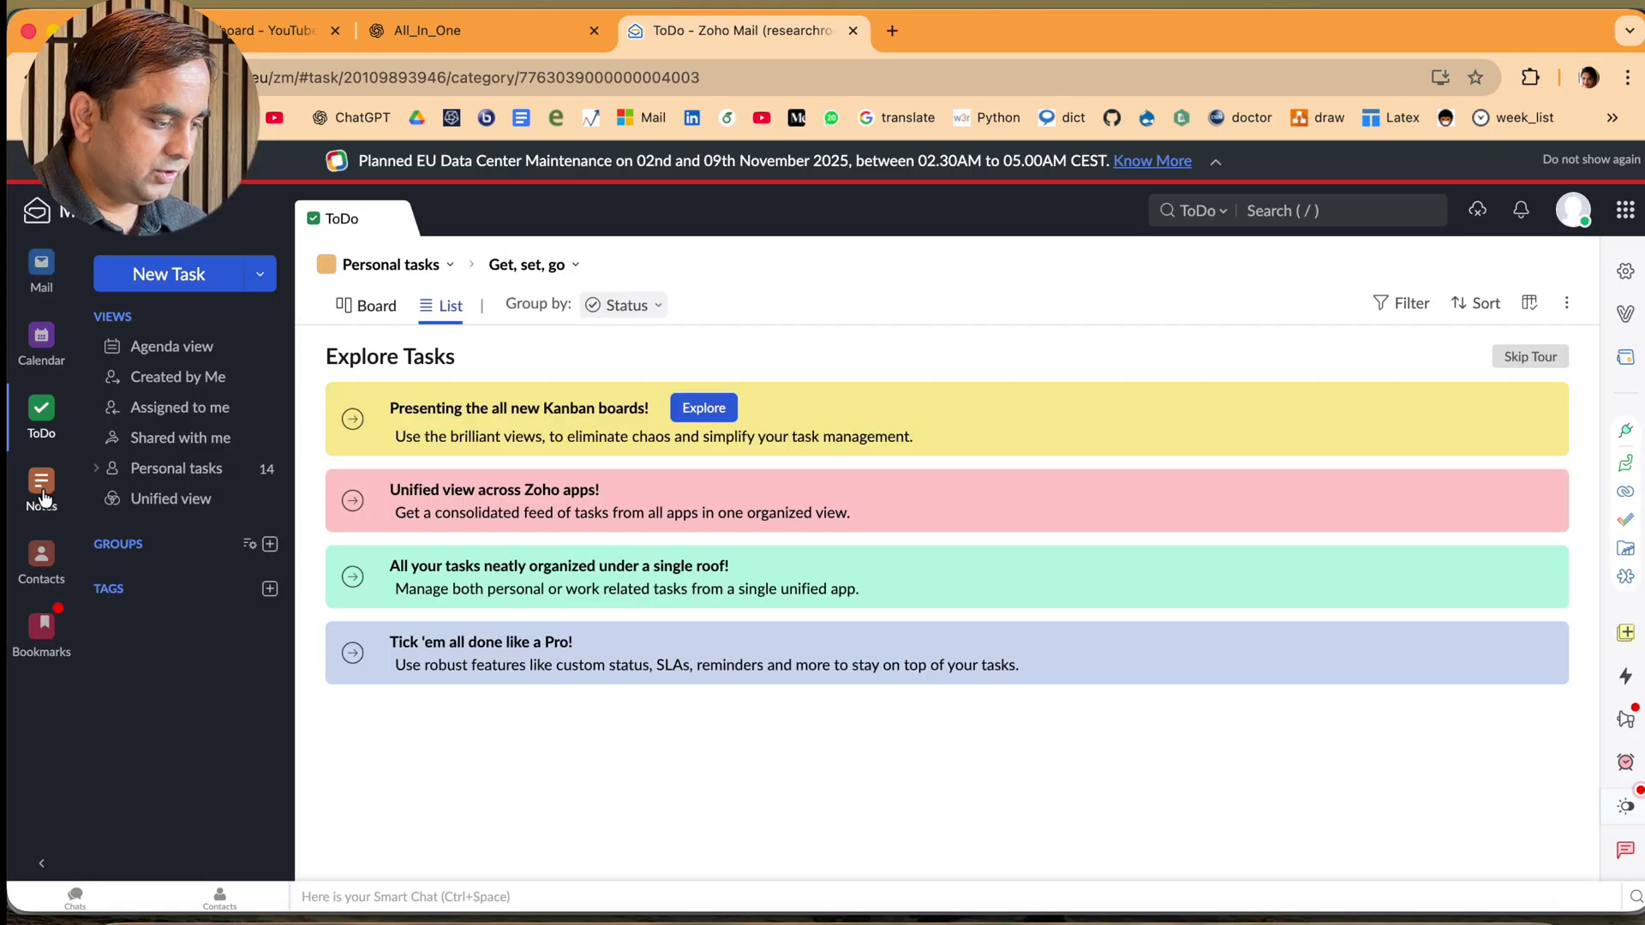
pyautogui.click(59, 510)
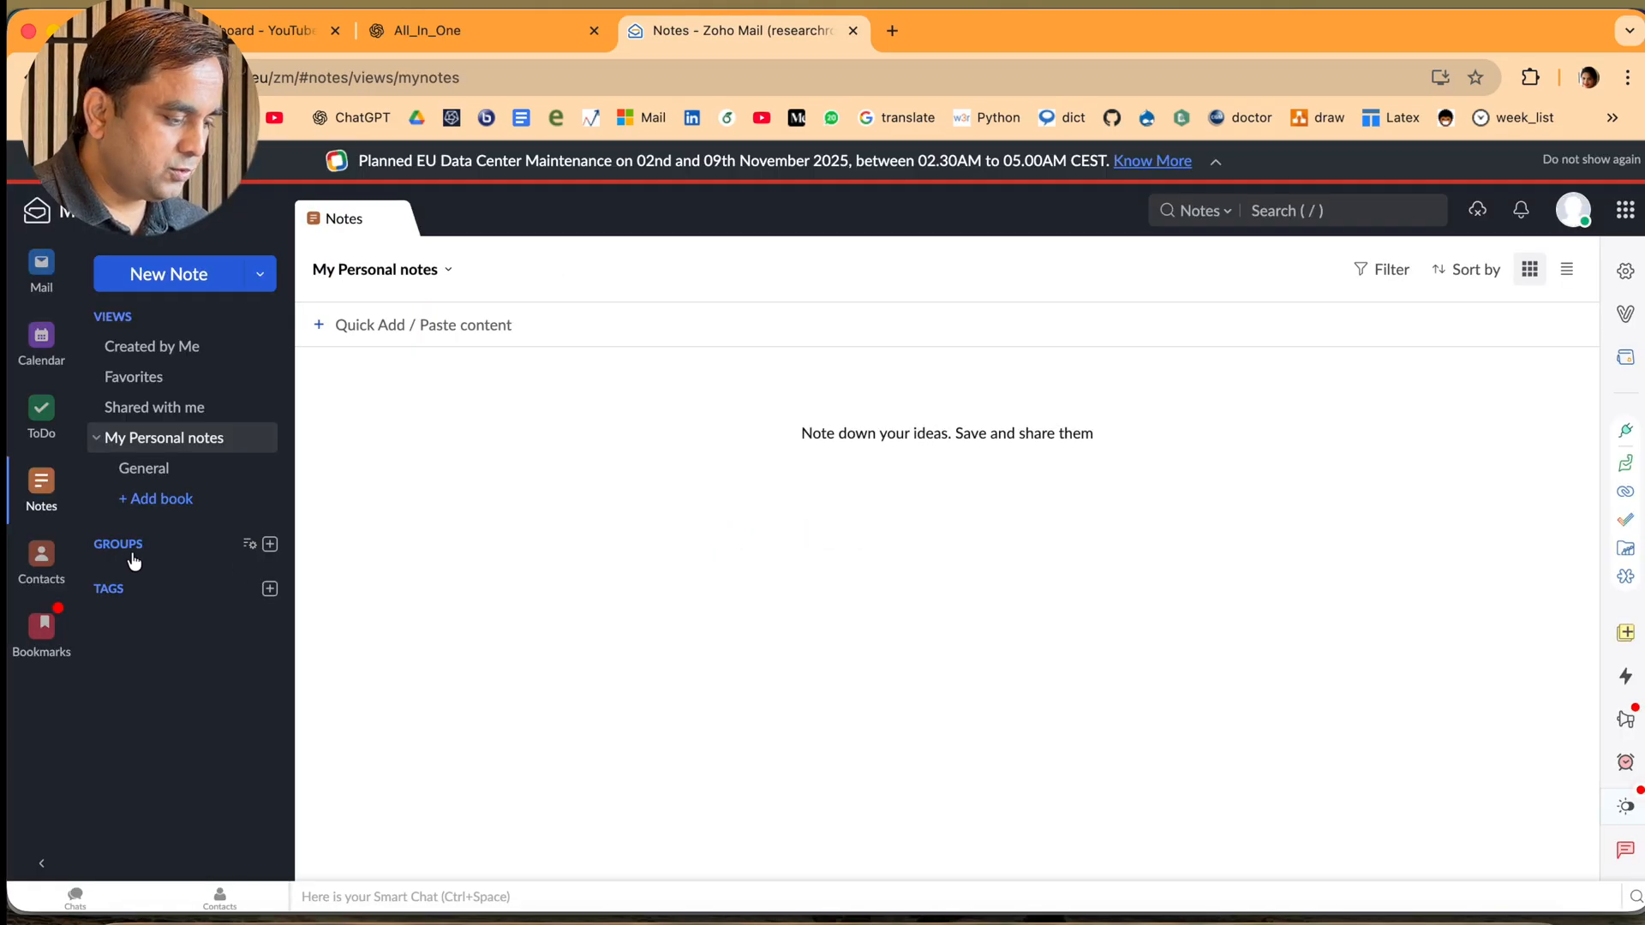
# Visit Contacts and Bookmarks, dismissing the Pocket import offer
pyautogui.click(37, 556)
pyautogui.click(42, 629)
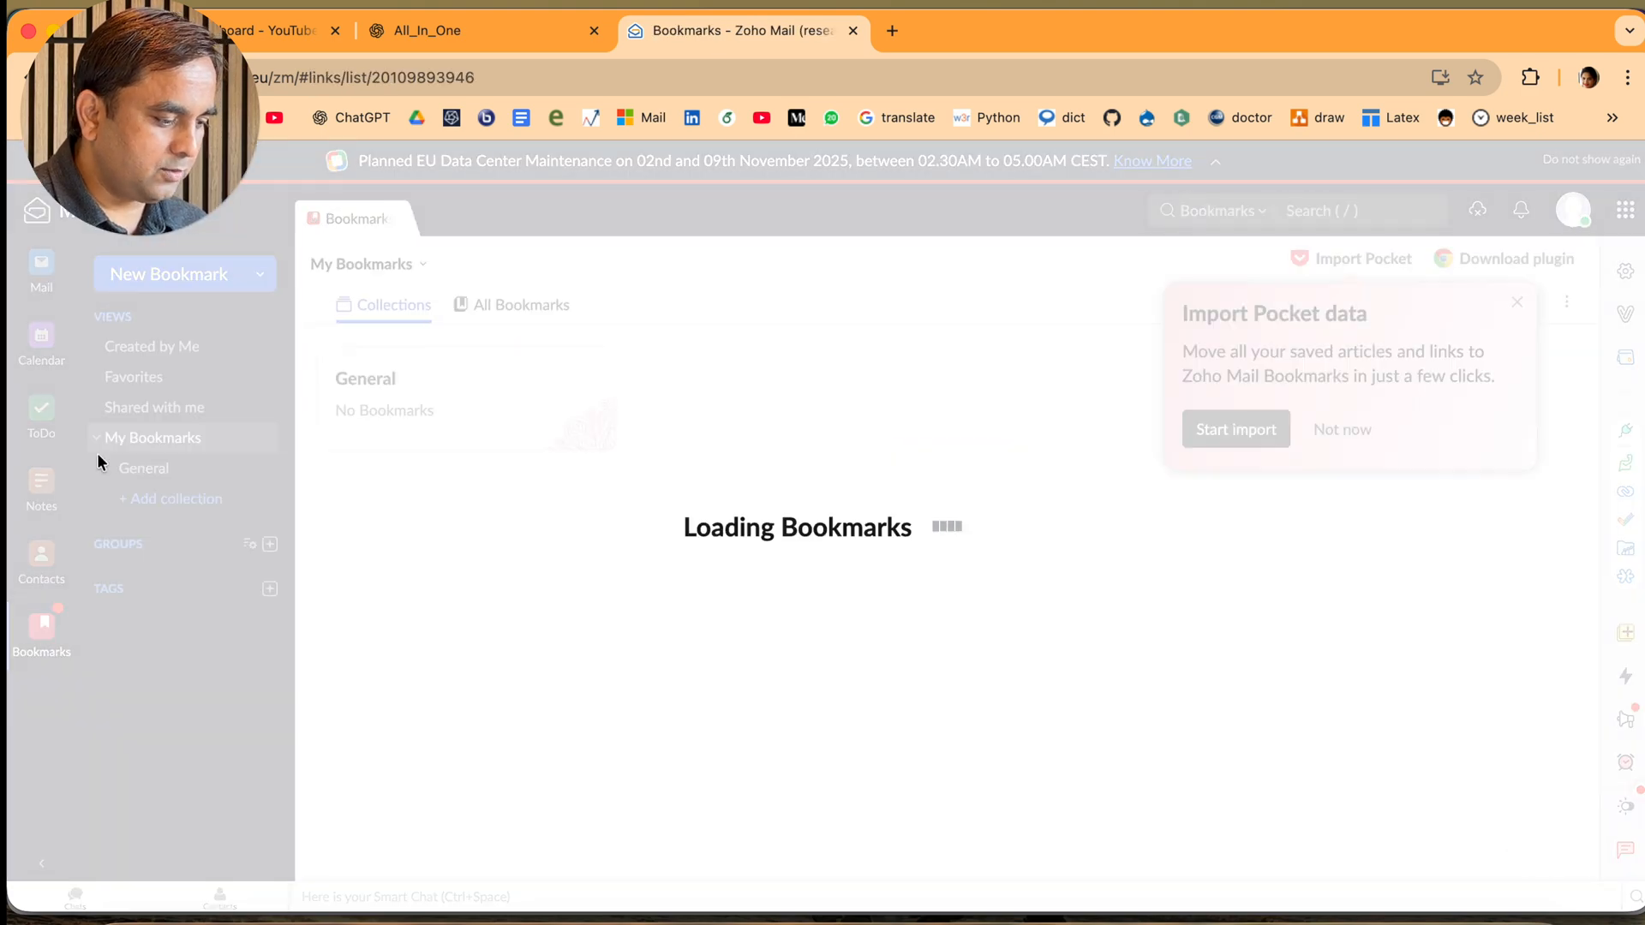
pyautogui.click(1517, 303)
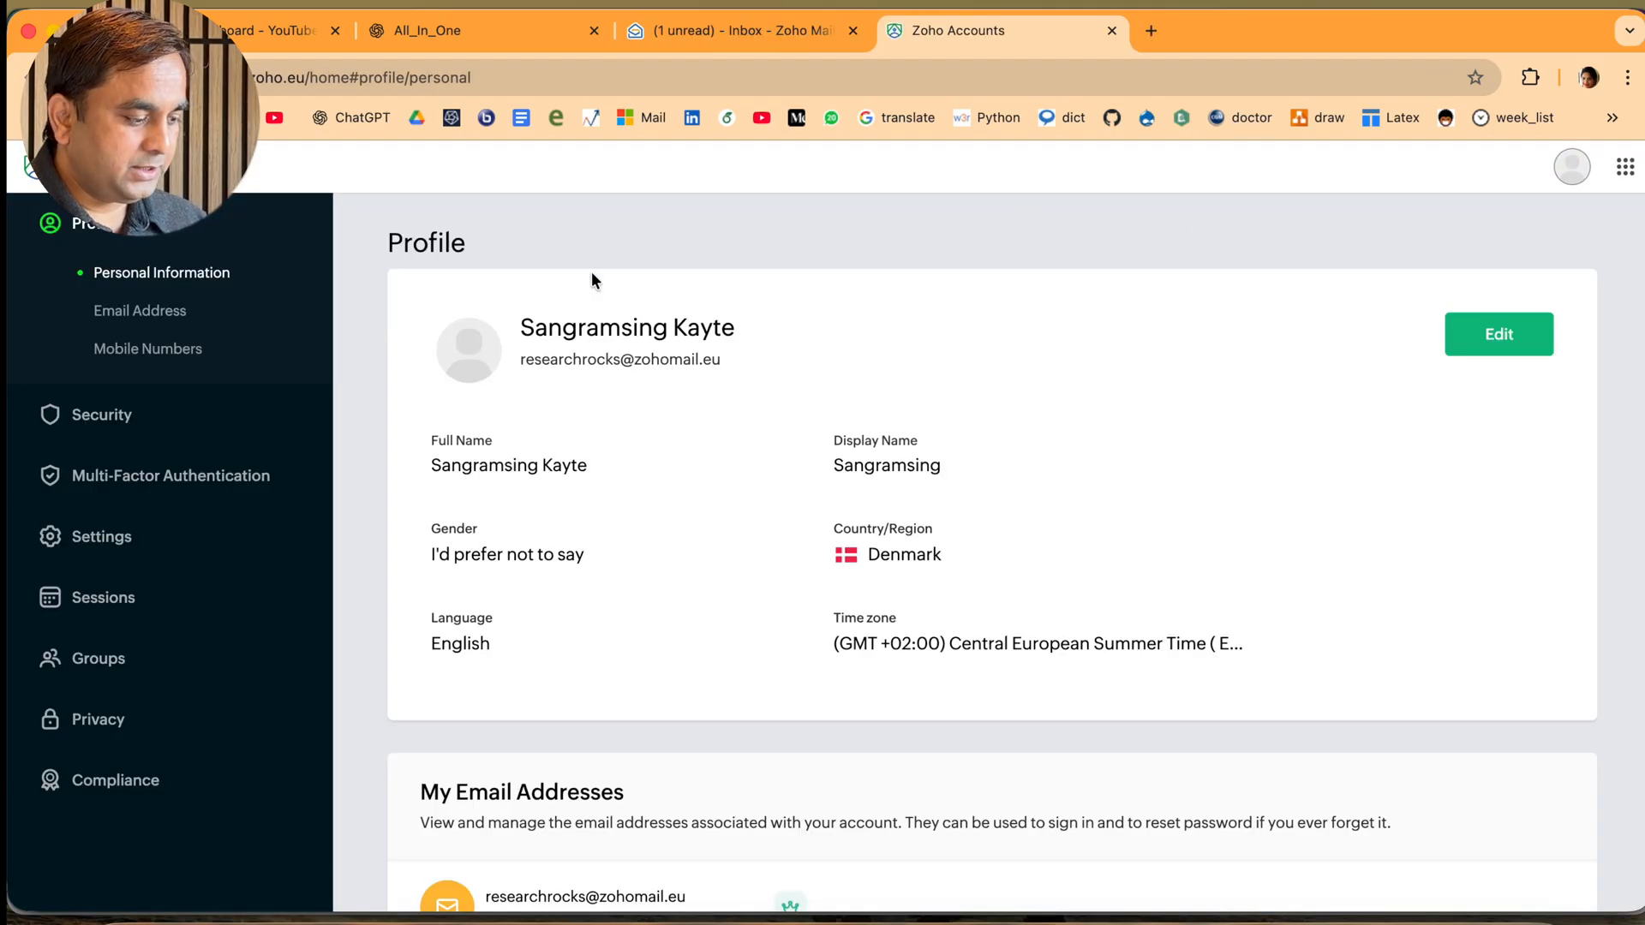
# Set a personal photo from Pictures as the profile picture, zoomed in on the face, and update it
pyautogui.click(470, 356)
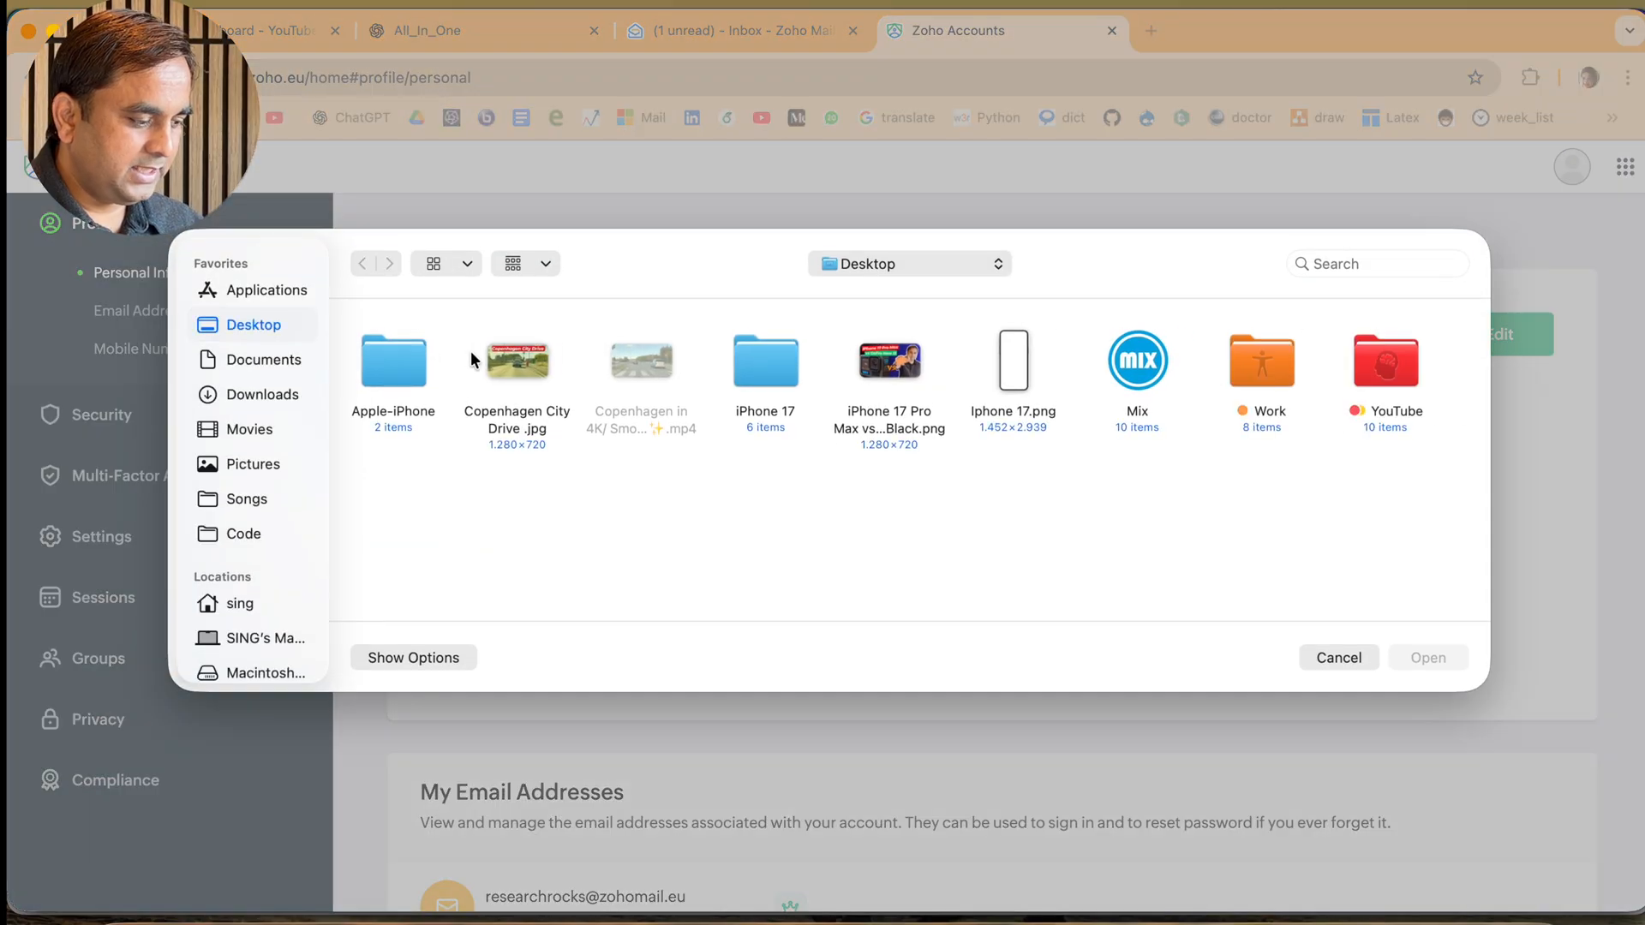
pyautogui.click(261, 469)
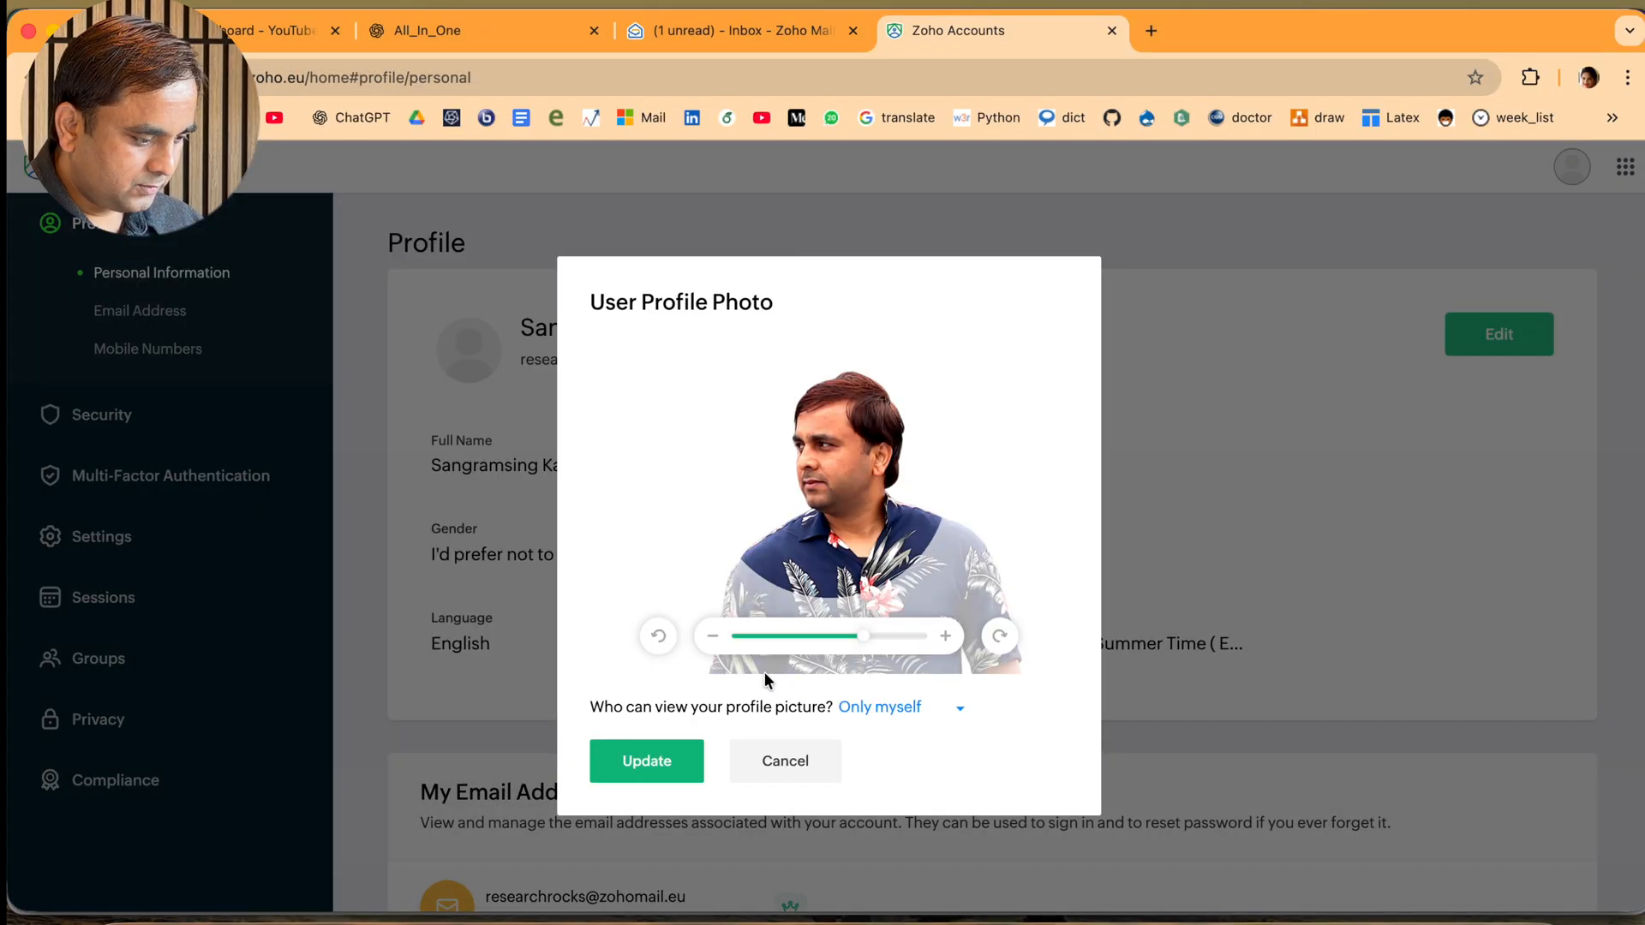
pyautogui.moveTo(865, 642); pyautogui.dragTo(907, 636)
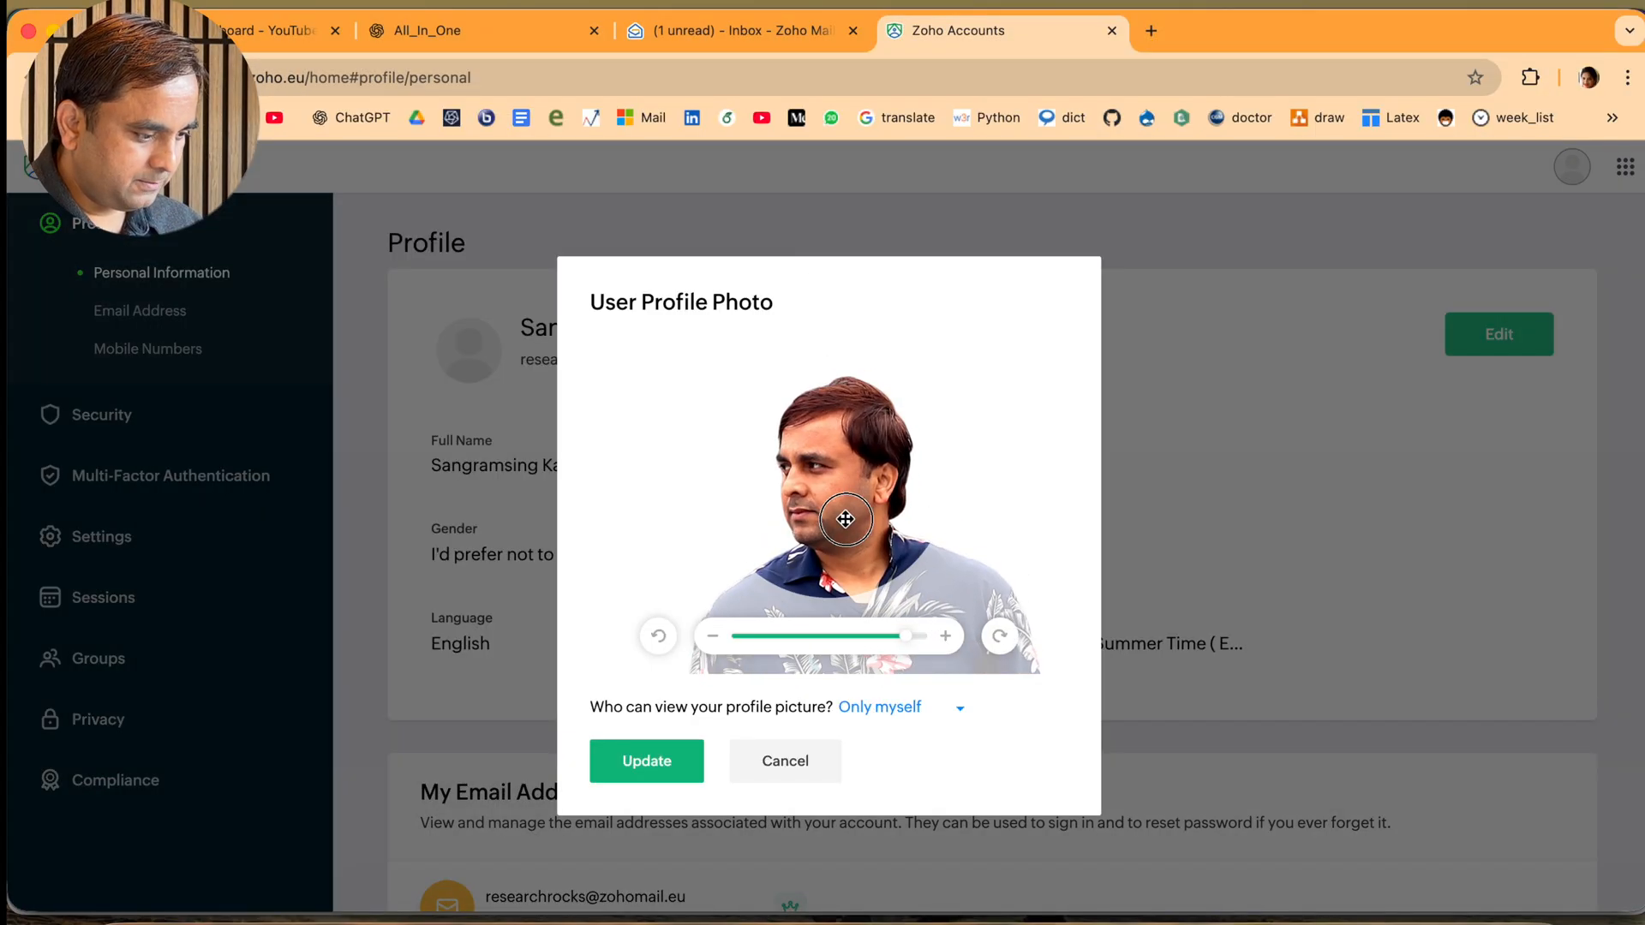
pyautogui.click(658, 758)
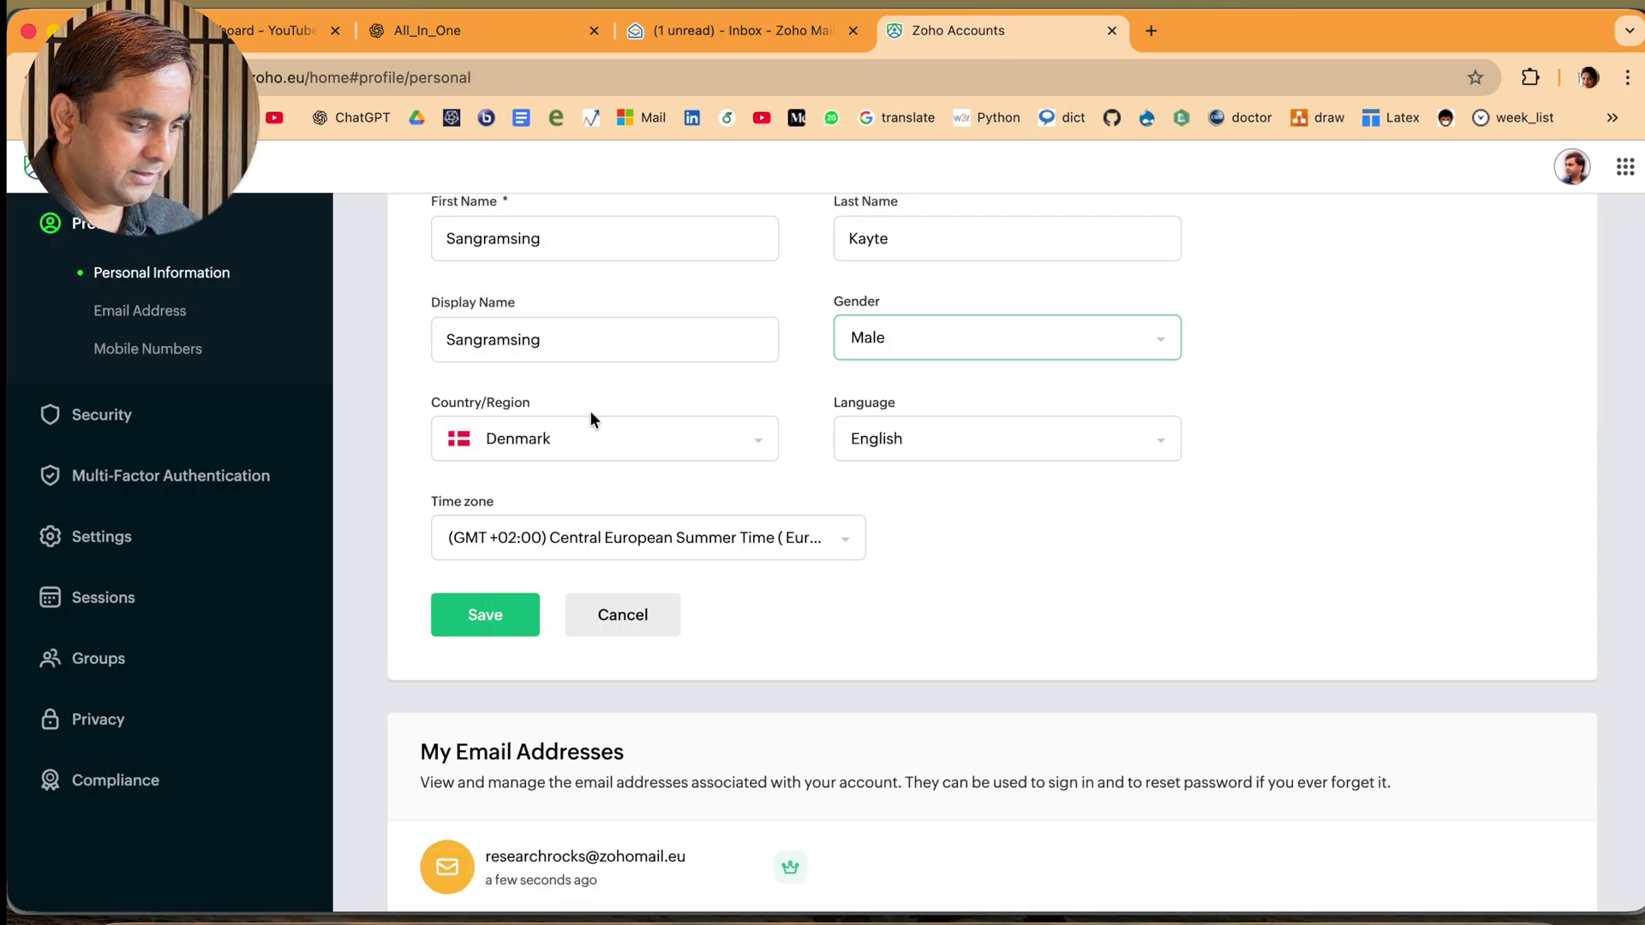
# Leave country unchanged, save the profile details and make the profile photo visible to Anyone
pyautogui.click(577, 444)
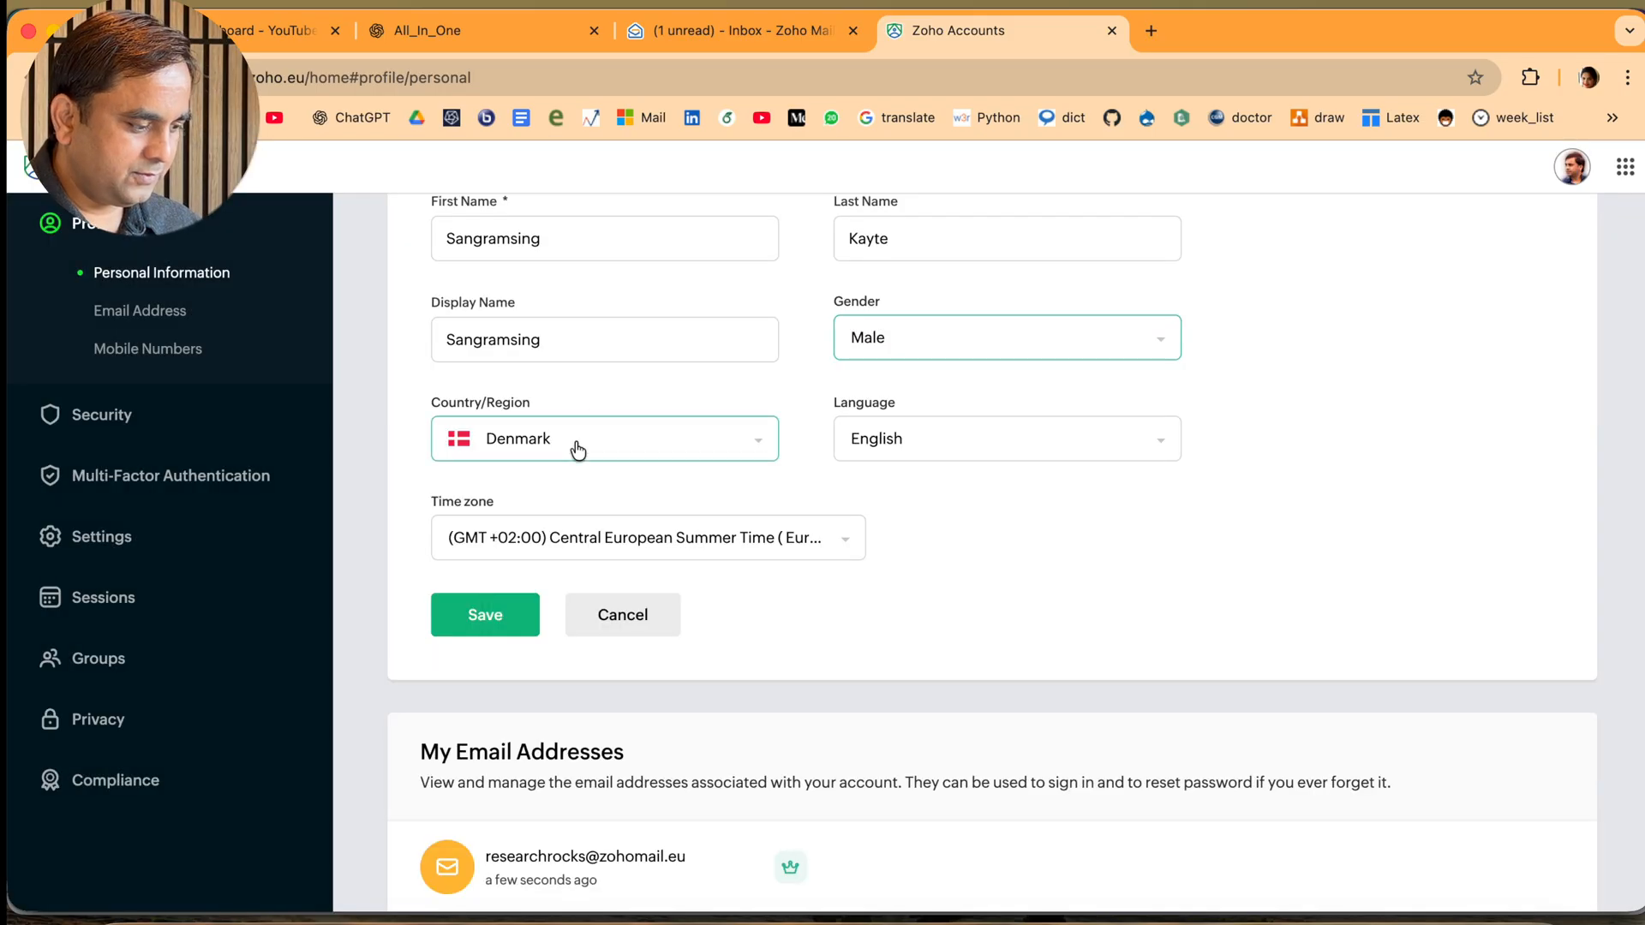
pyautogui.click(966, 600)
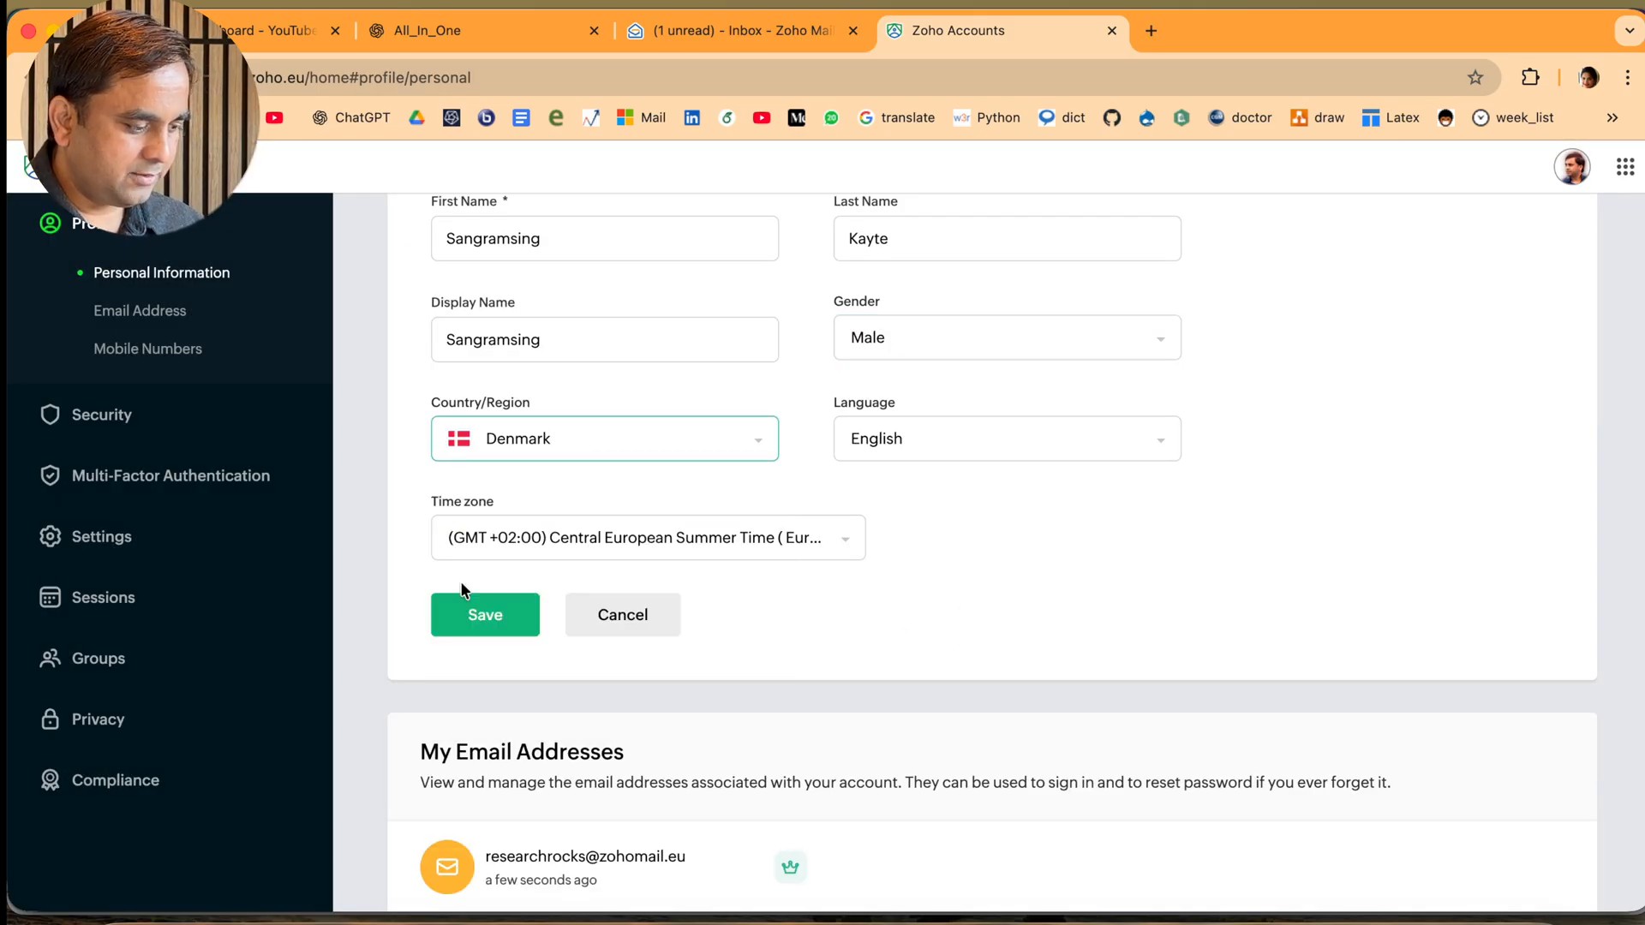
pyautogui.click(473, 620)
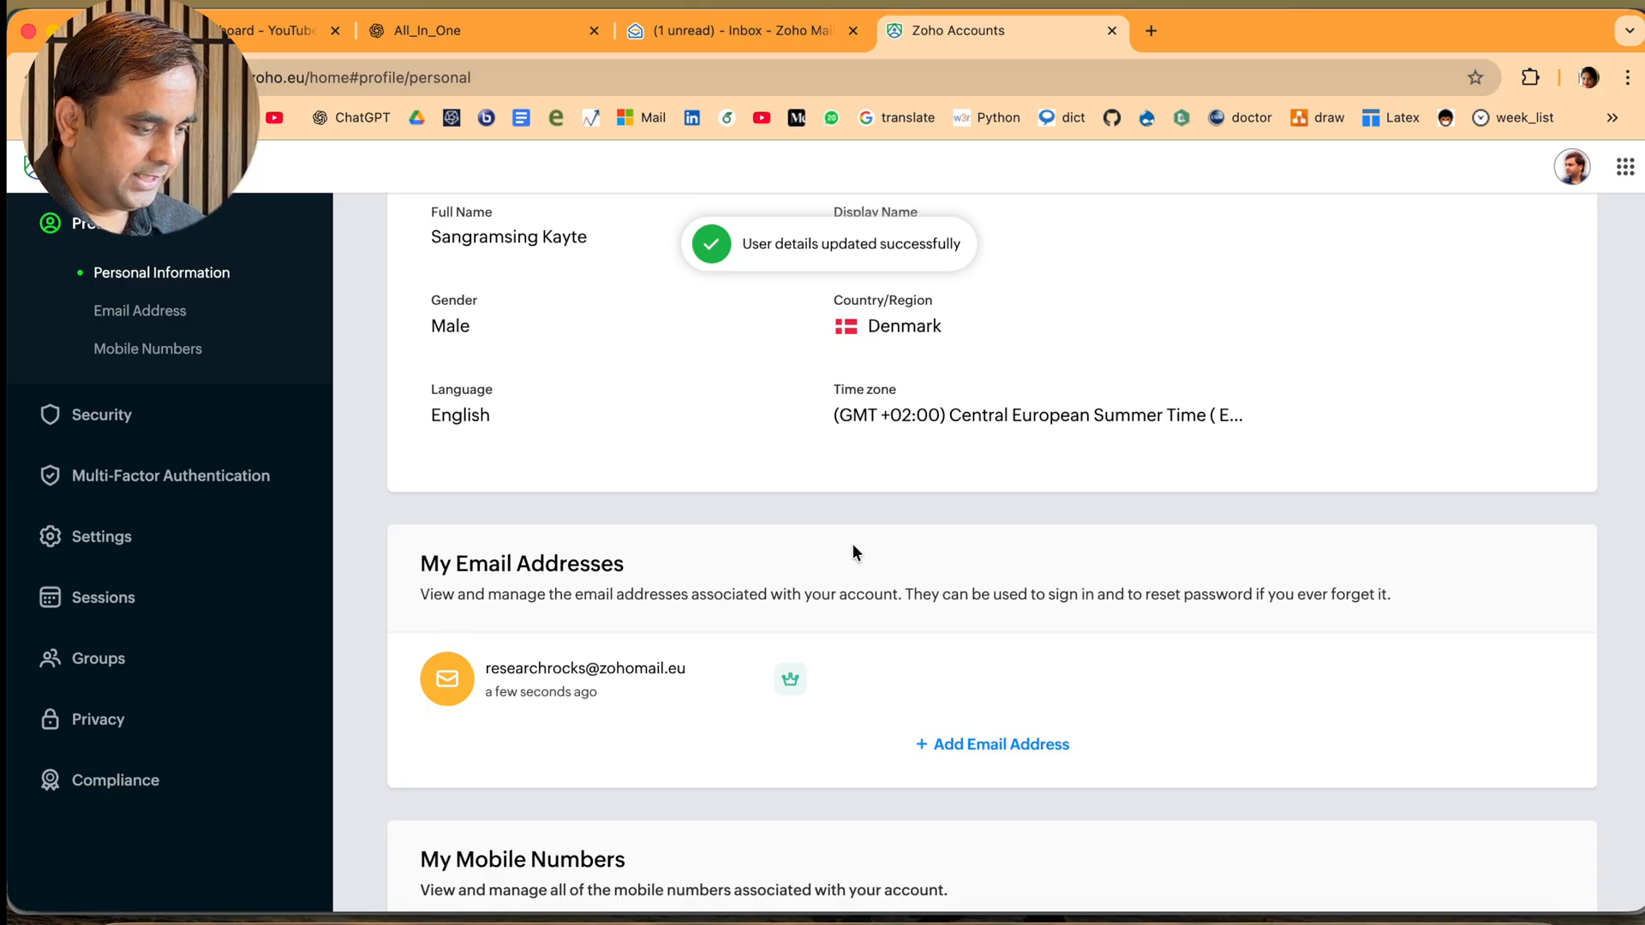
pyautogui.scroll(-2, 852, 546)
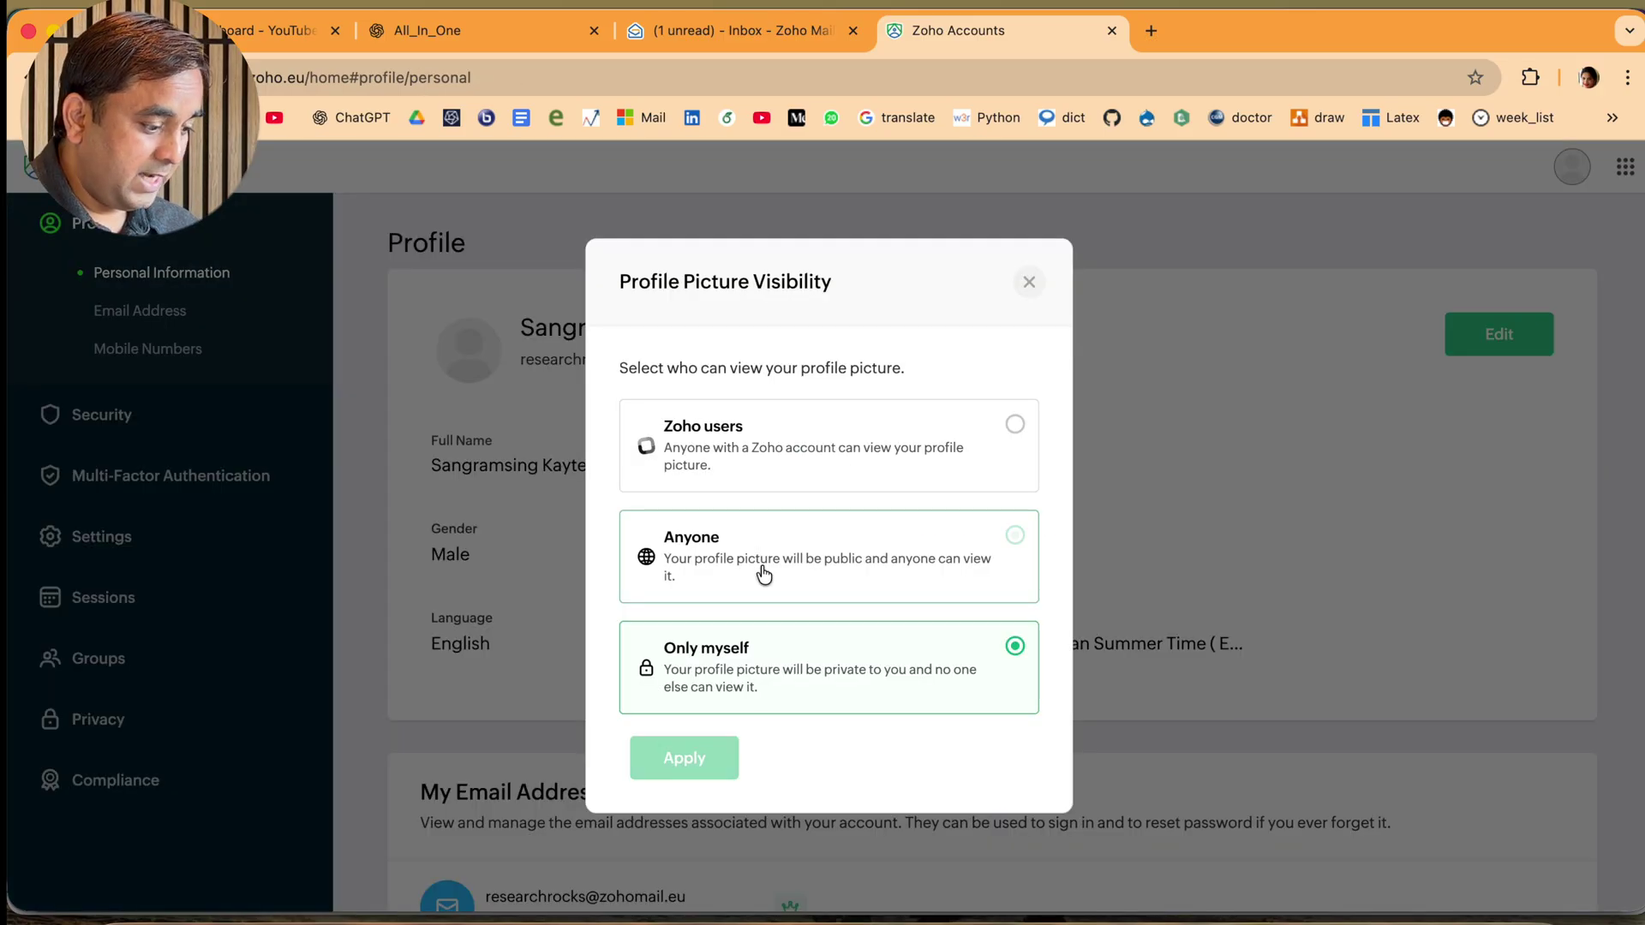
pyautogui.click(763, 575)
pyautogui.click(695, 769)
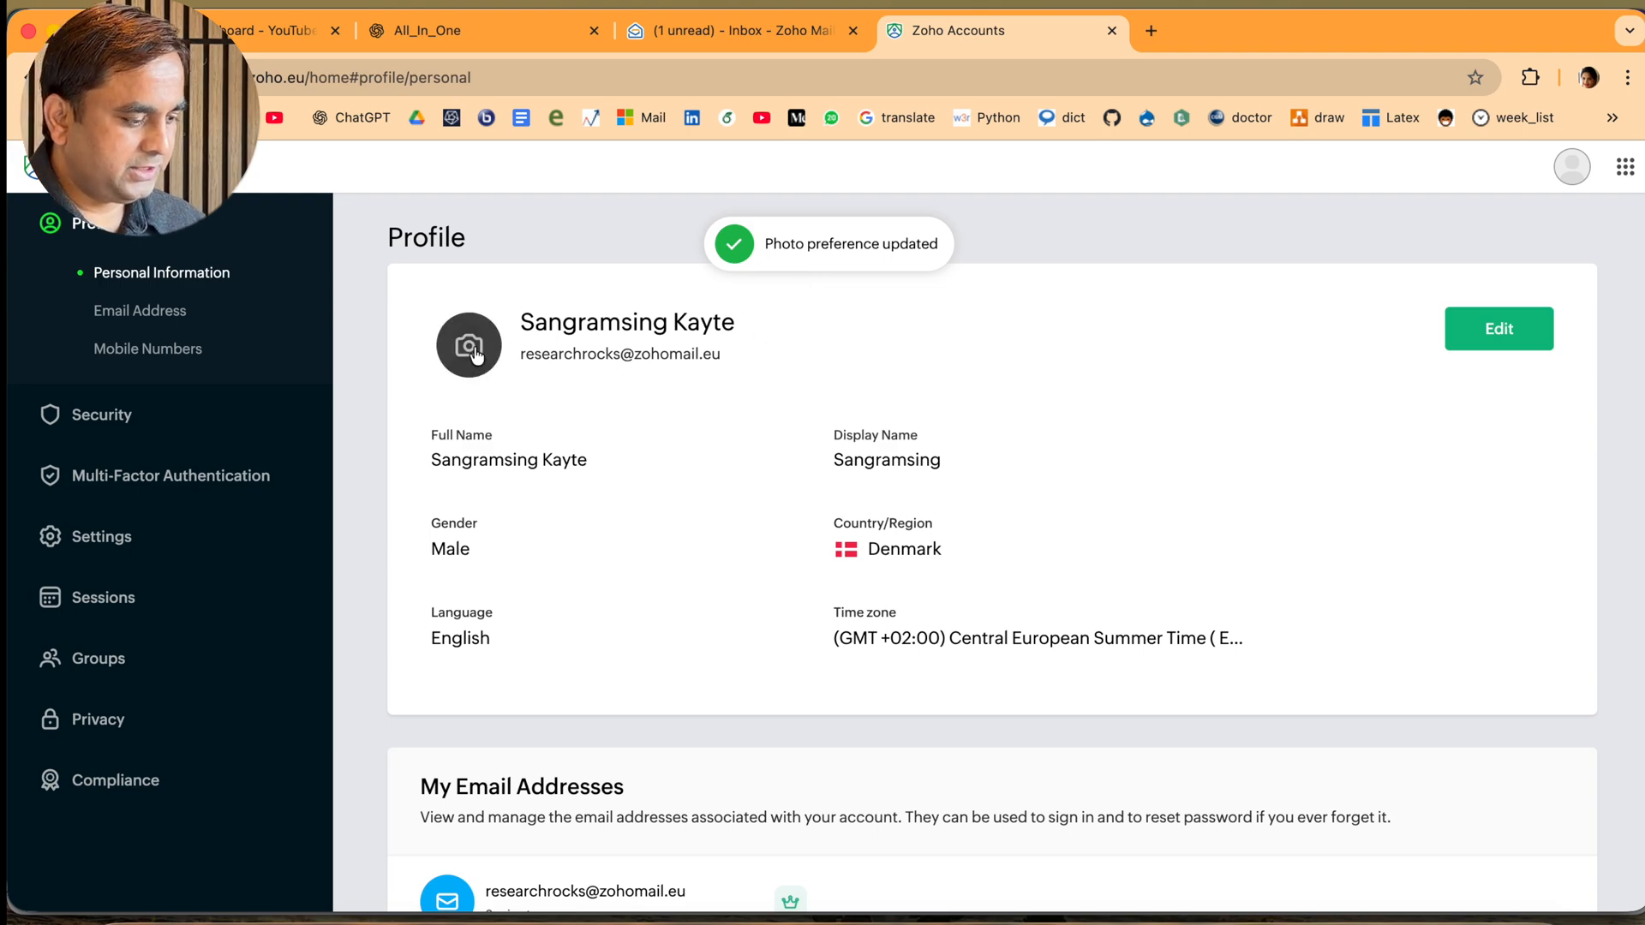
# Glance at Security settings, load Gmail in a new tab, then return to the Zoho Mail inbox
pyautogui.click(101, 414)
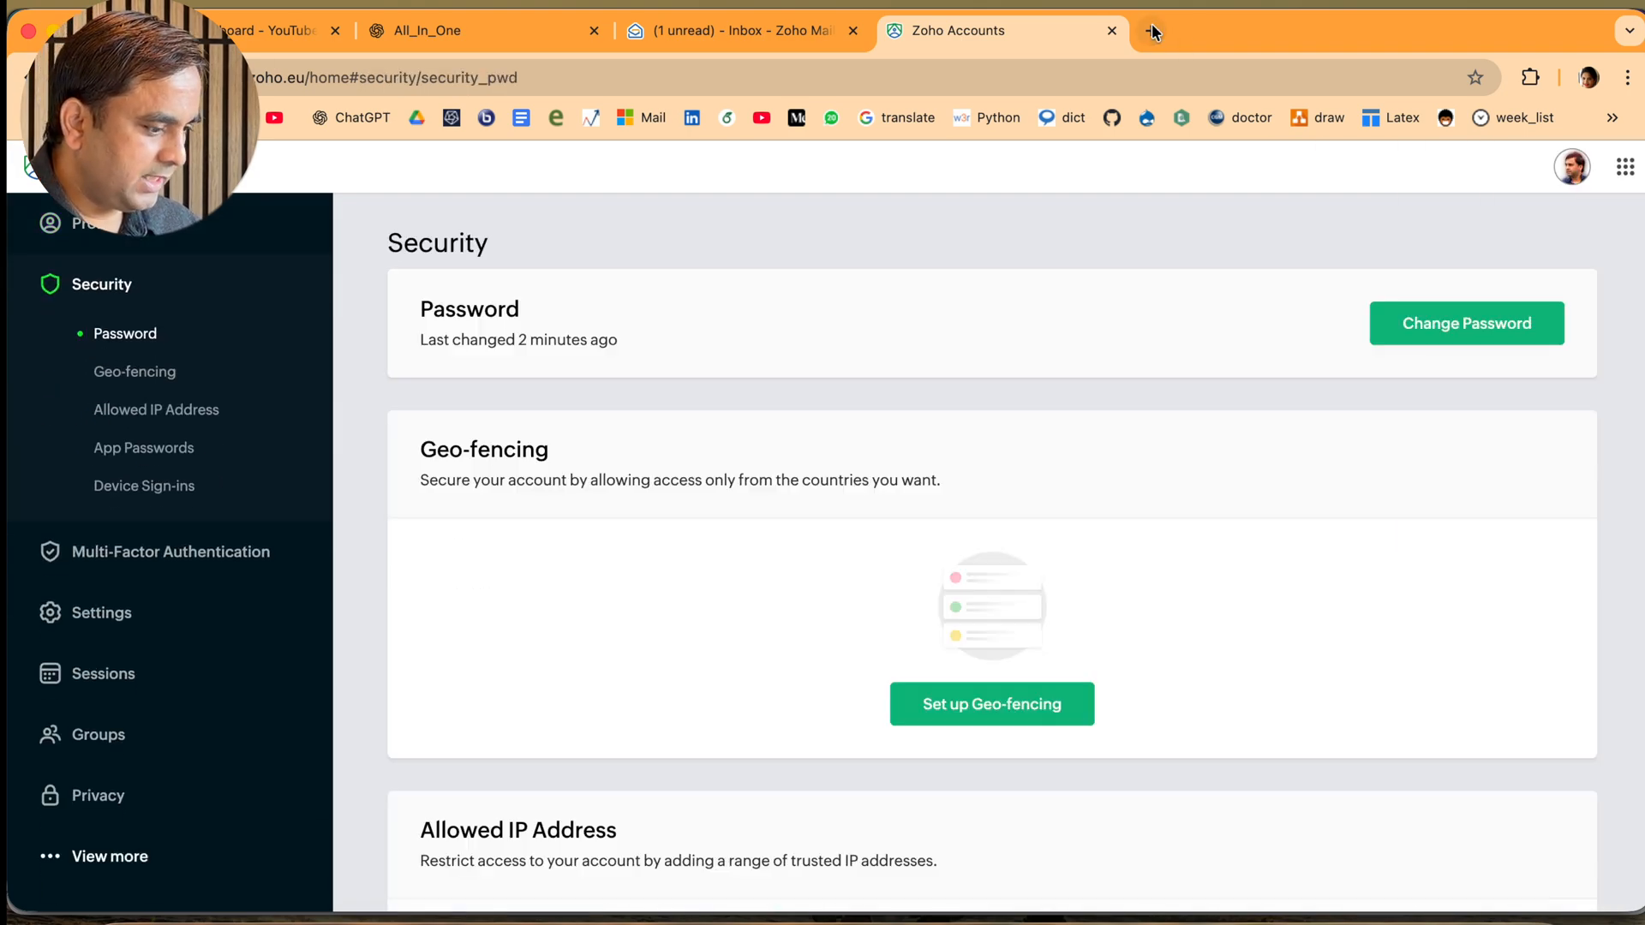
pyautogui.click(1152, 31)
pyautogui.write('gmail.com')
pyautogui.press('Return')
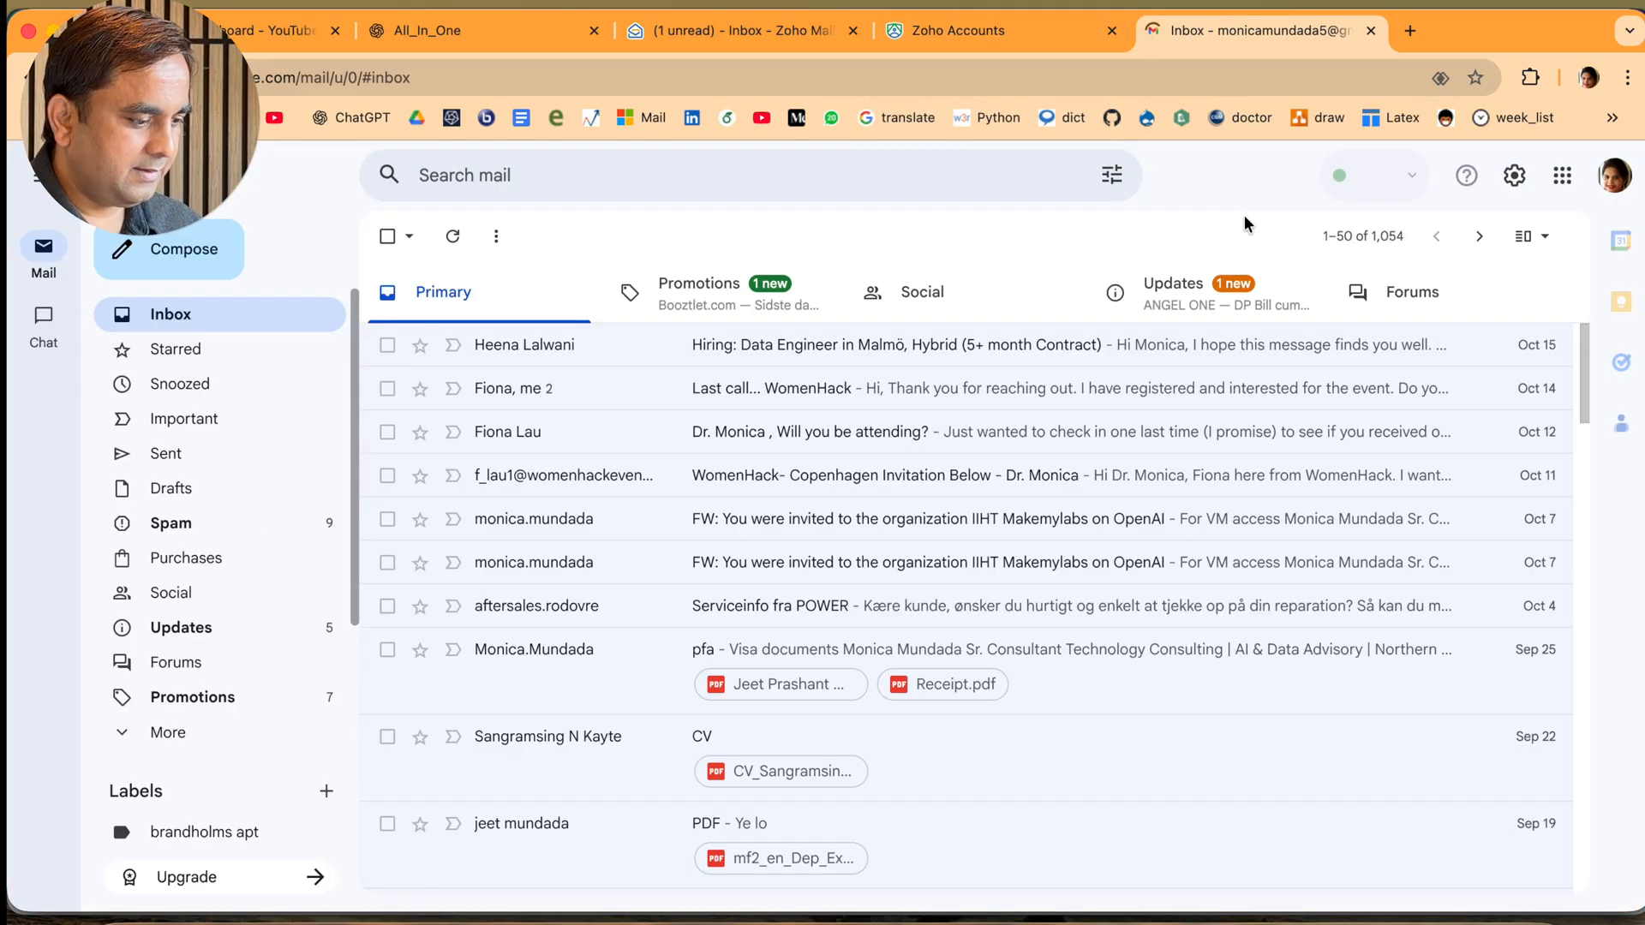
pyautogui.click(991, 30)
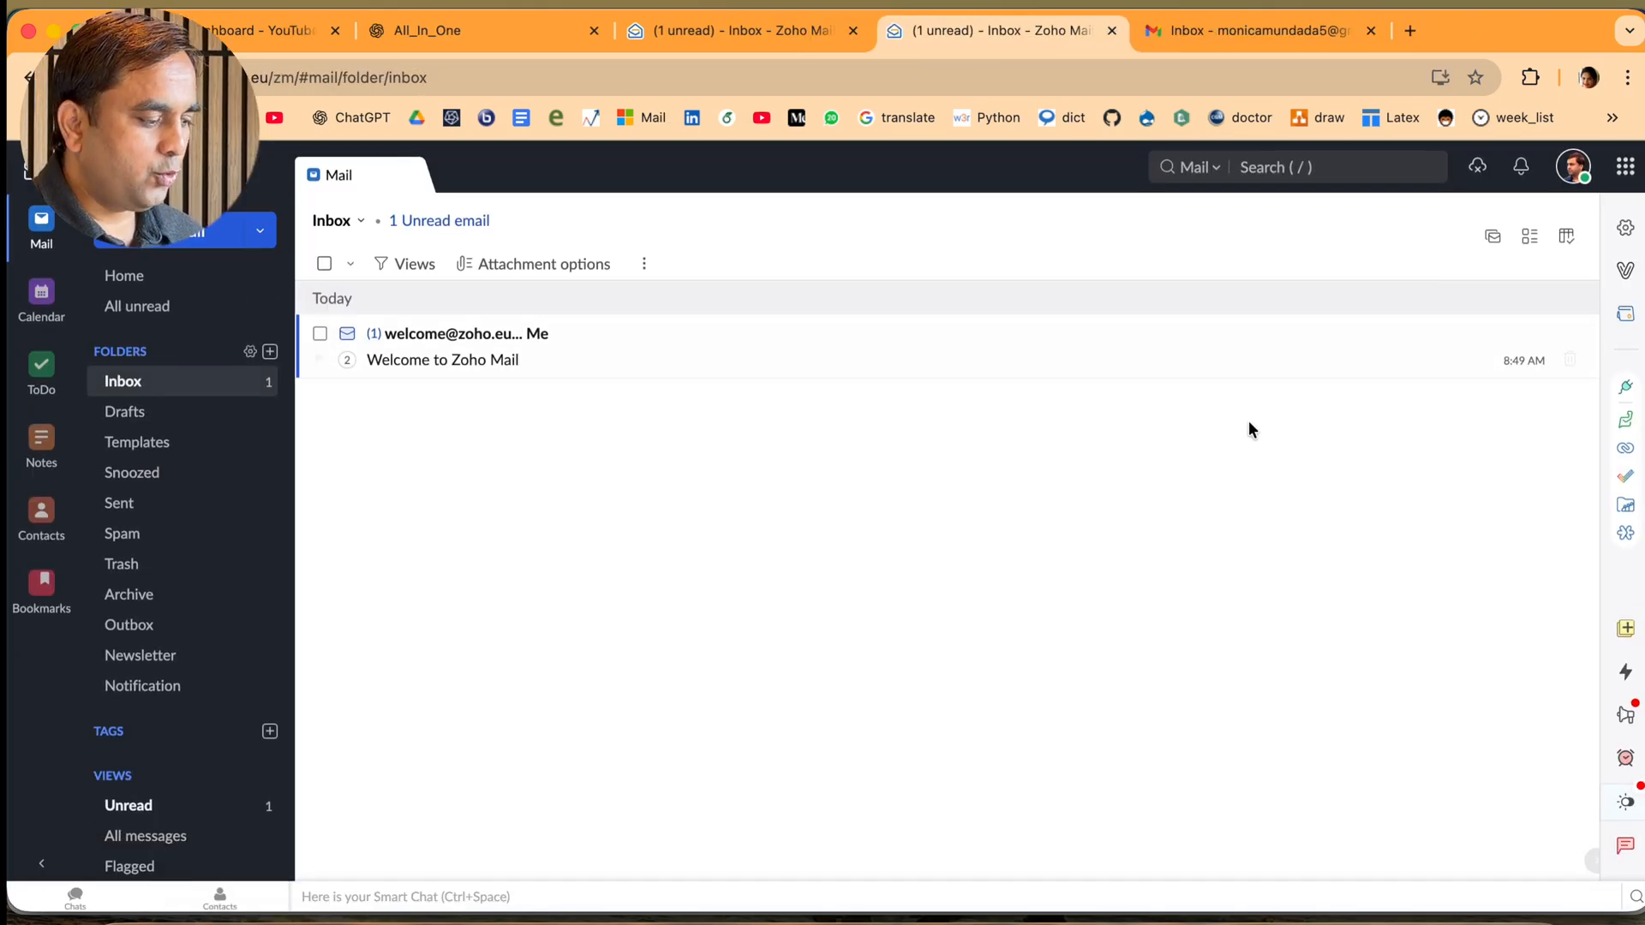
# Revisit Calendar and ToDo, then return to the mail inbox
pyautogui.click(48, 313)
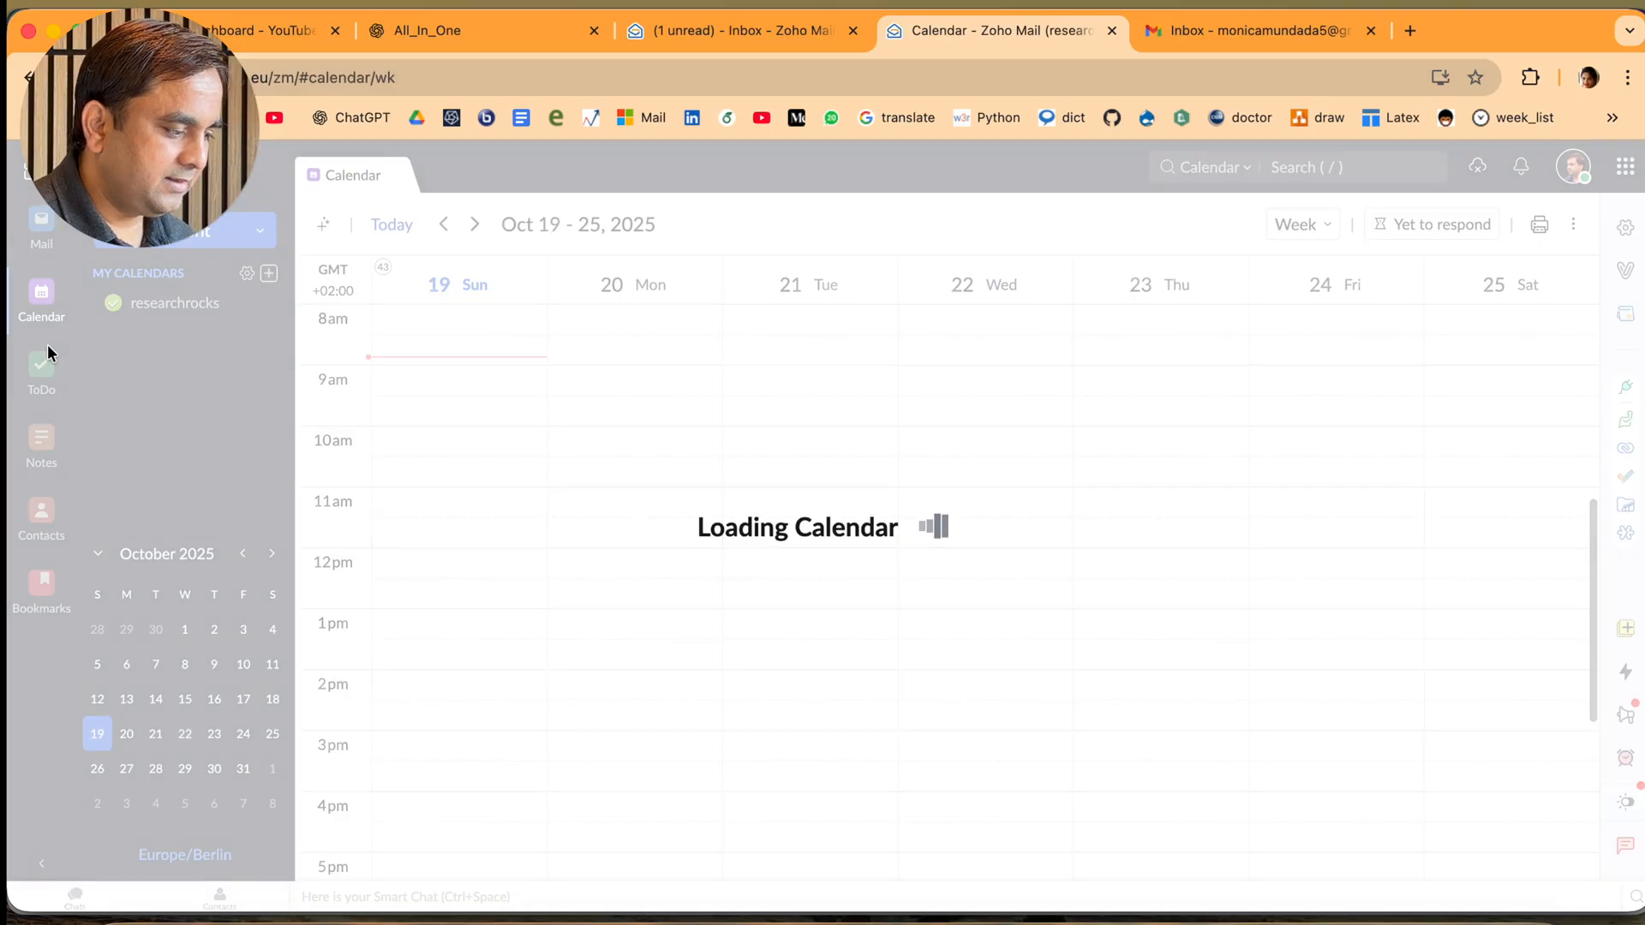
pyautogui.click(43, 371)
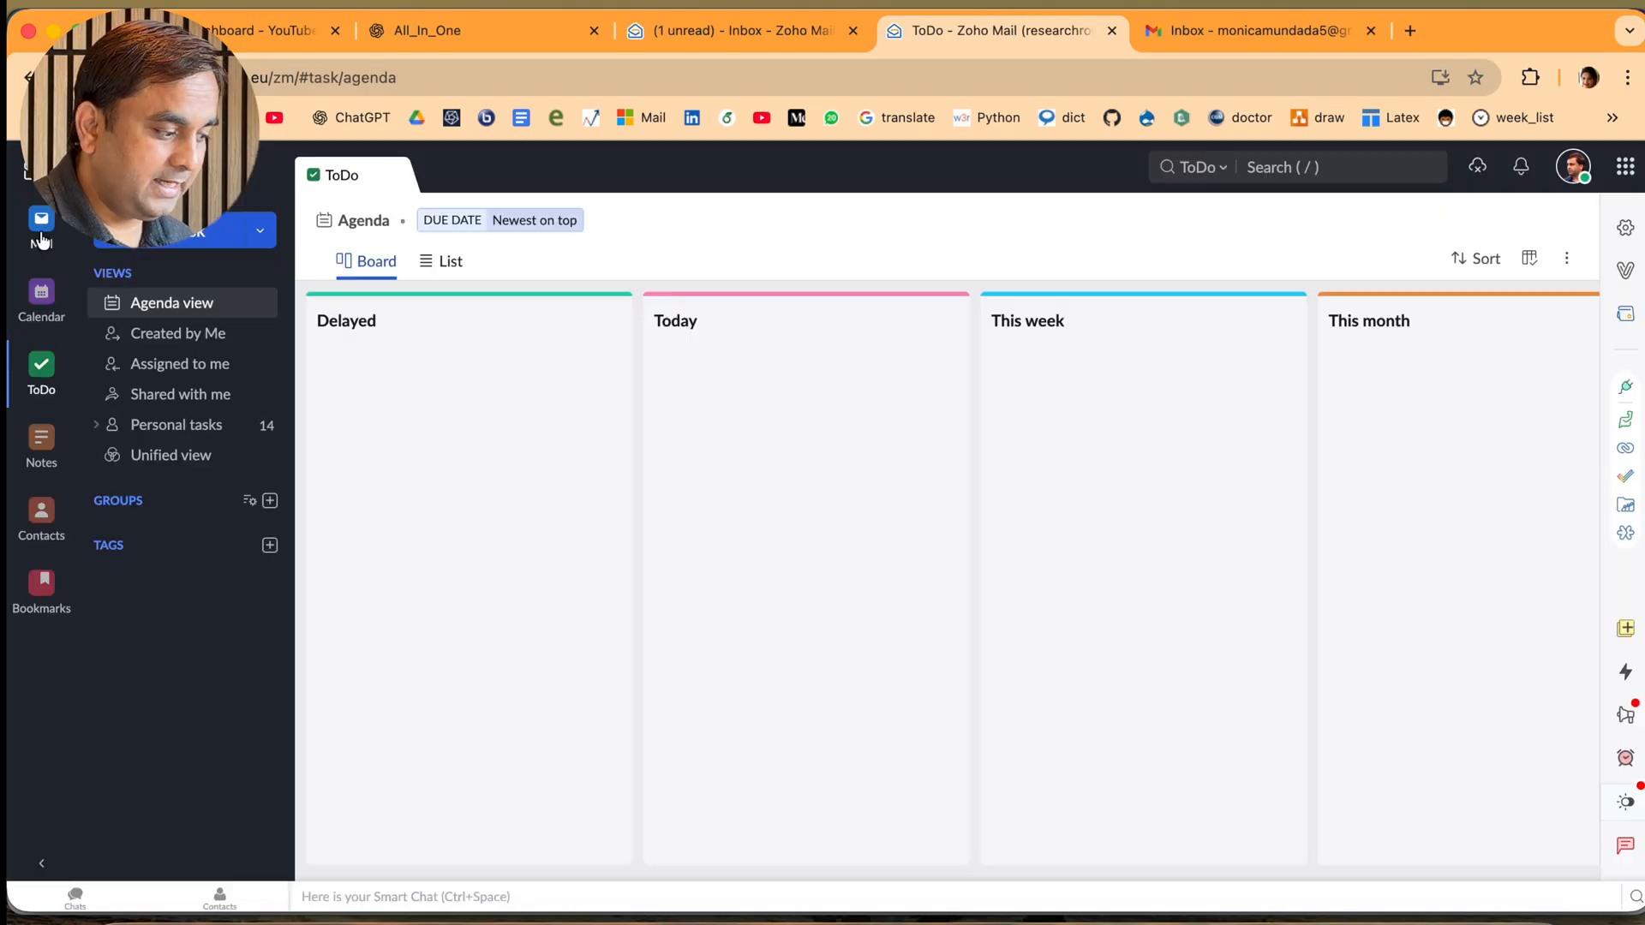
pyautogui.click(41, 227)
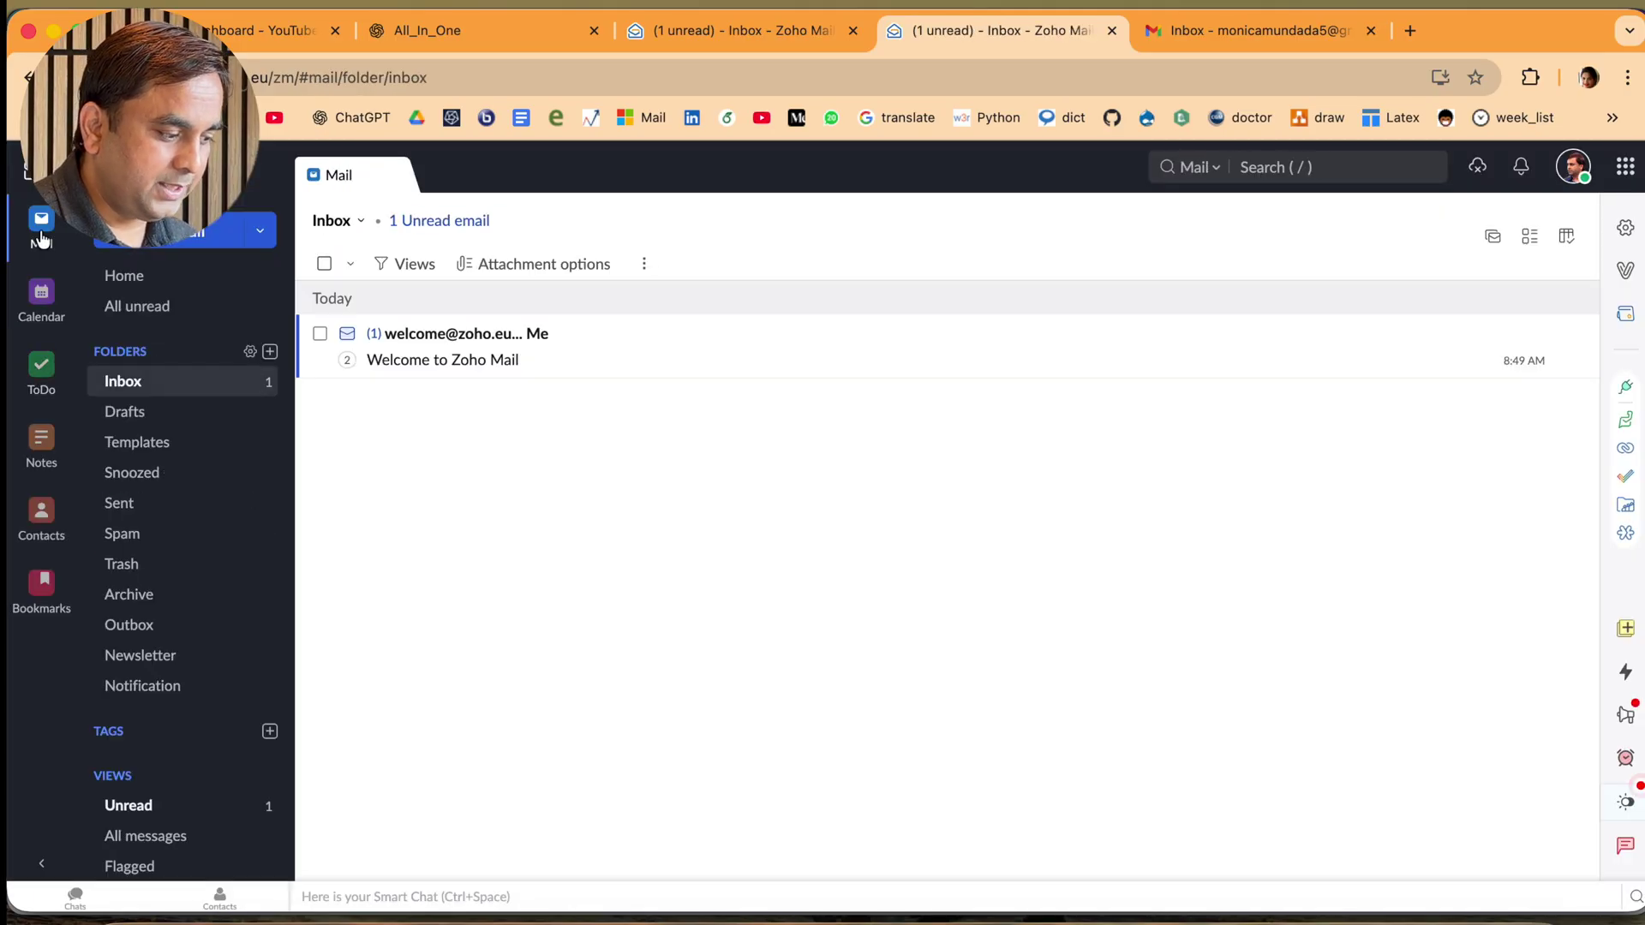
# Peek at mail Settings, then view My Attachments in the right sidebar
pyautogui.click(1628, 231)
pyautogui.press('Escape')
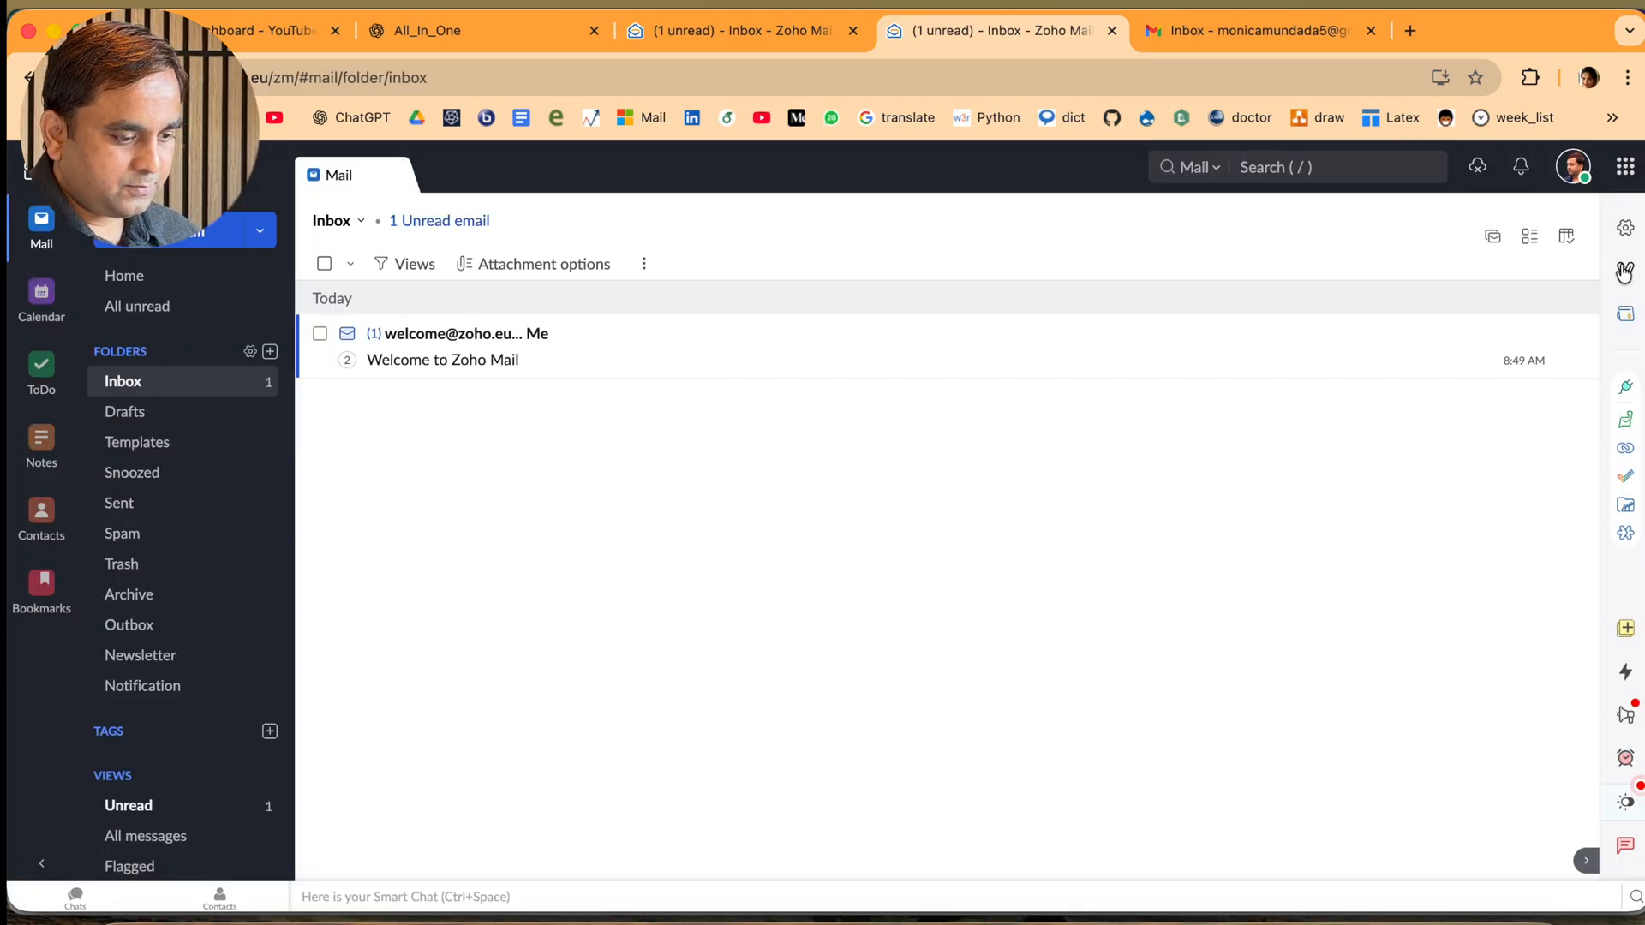
pyautogui.click(1625, 271)
# Browse the Calendar, Extensions and Zoho WorkDrive side panels in turn
pyautogui.click(1626, 315)
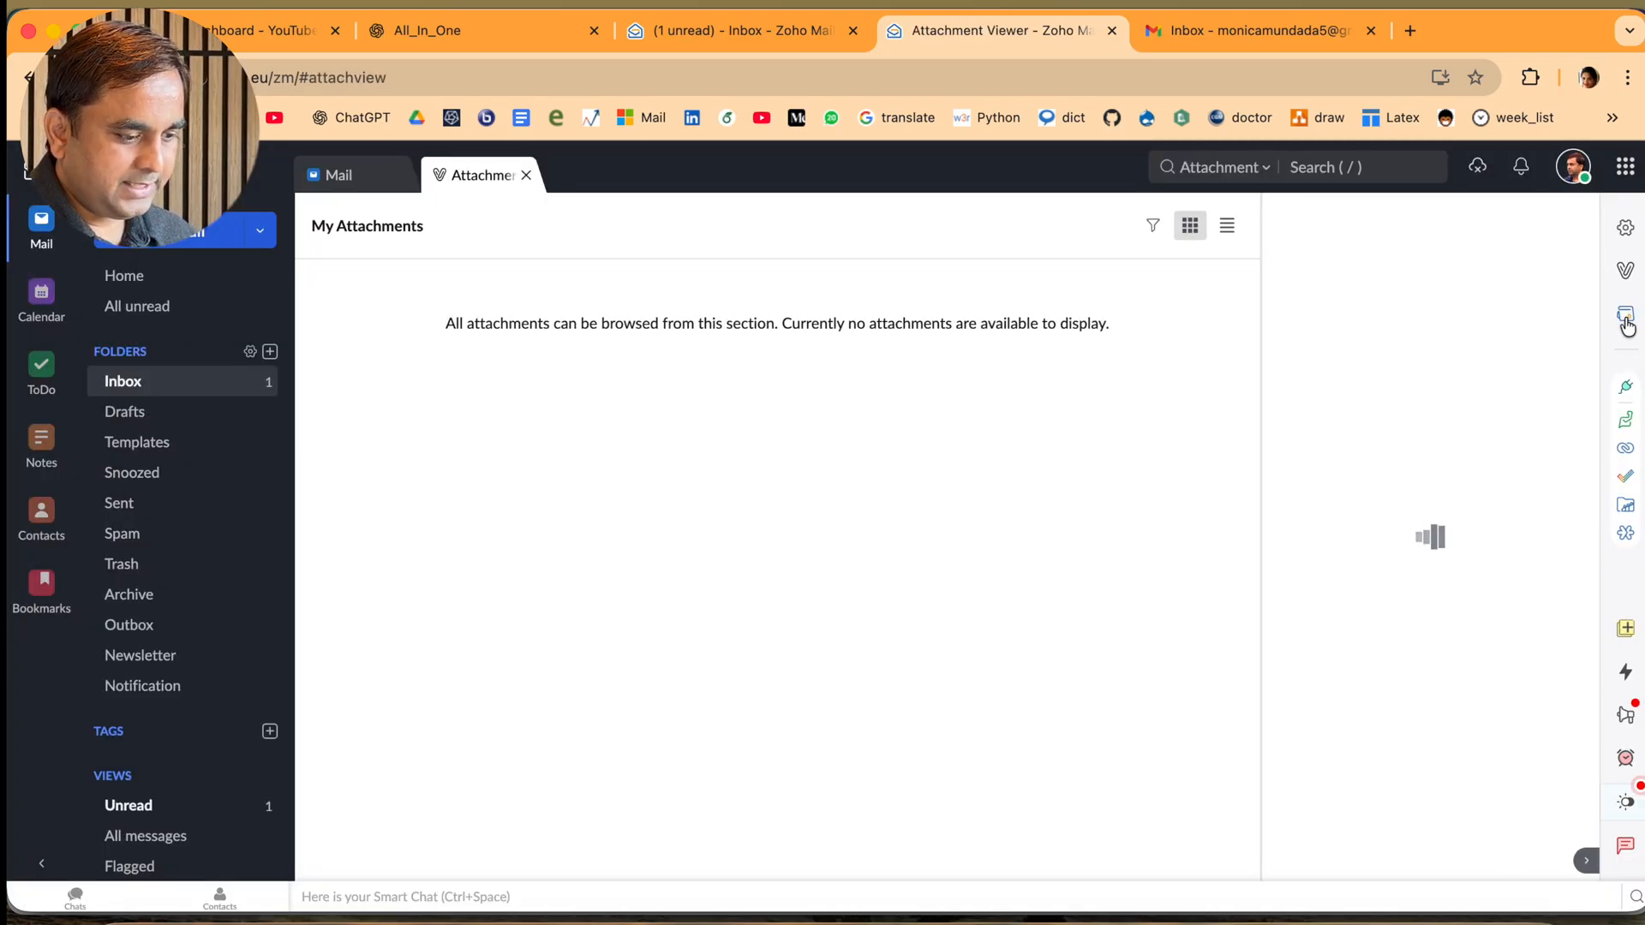
pyautogui.click(1627, 392)
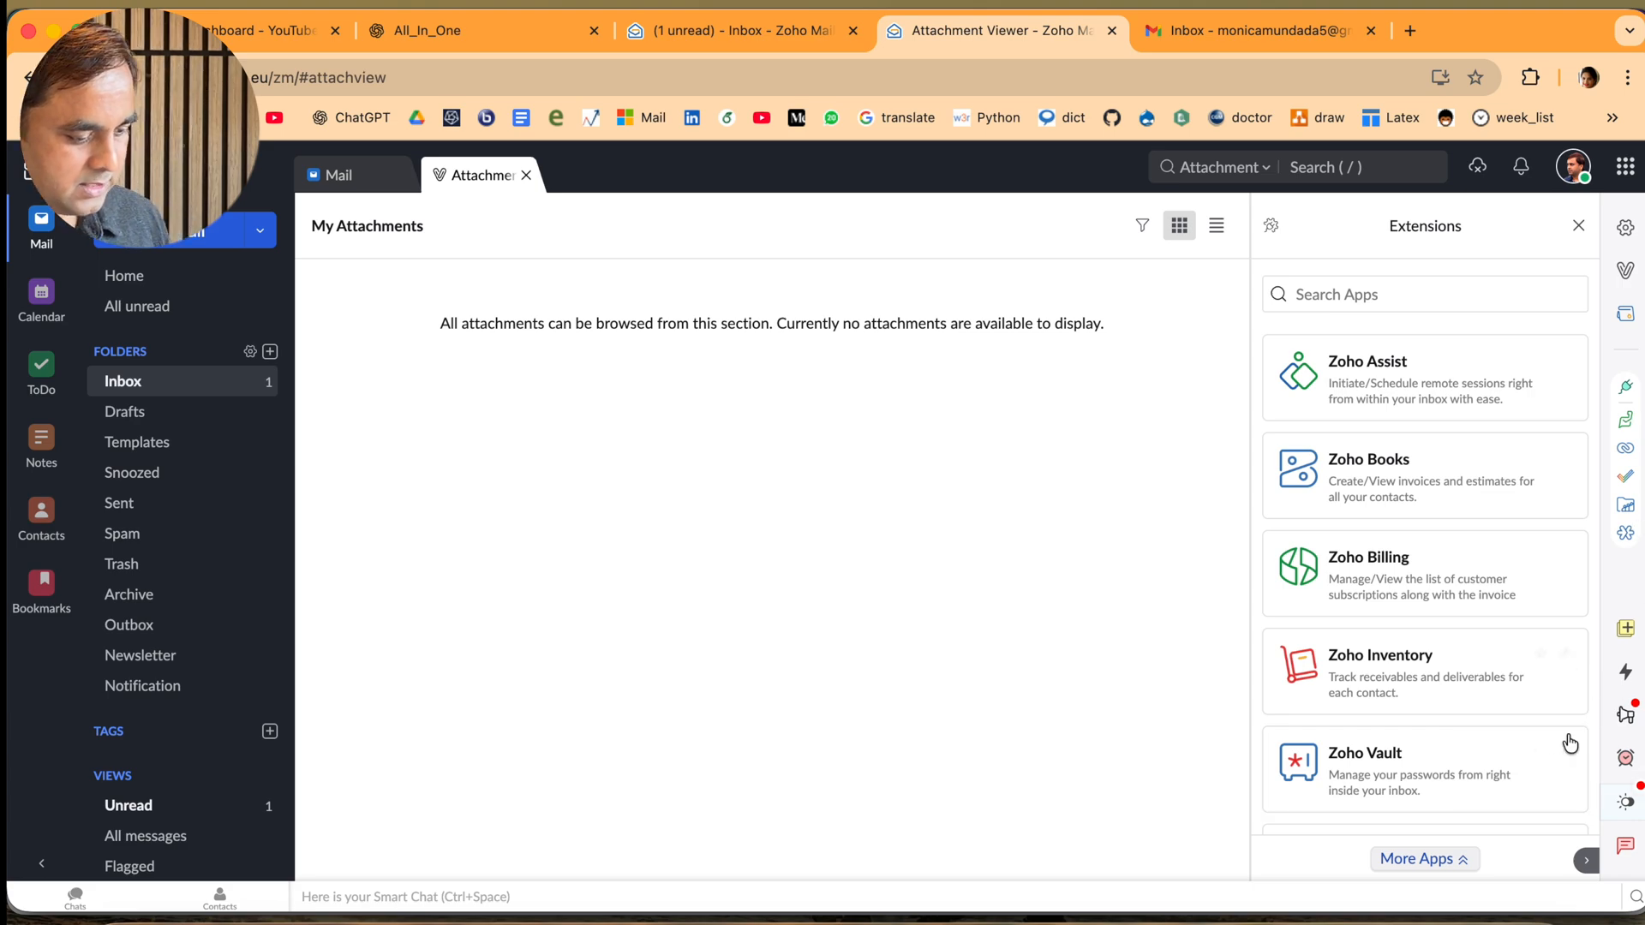
pyautogui.click(1625, 504)
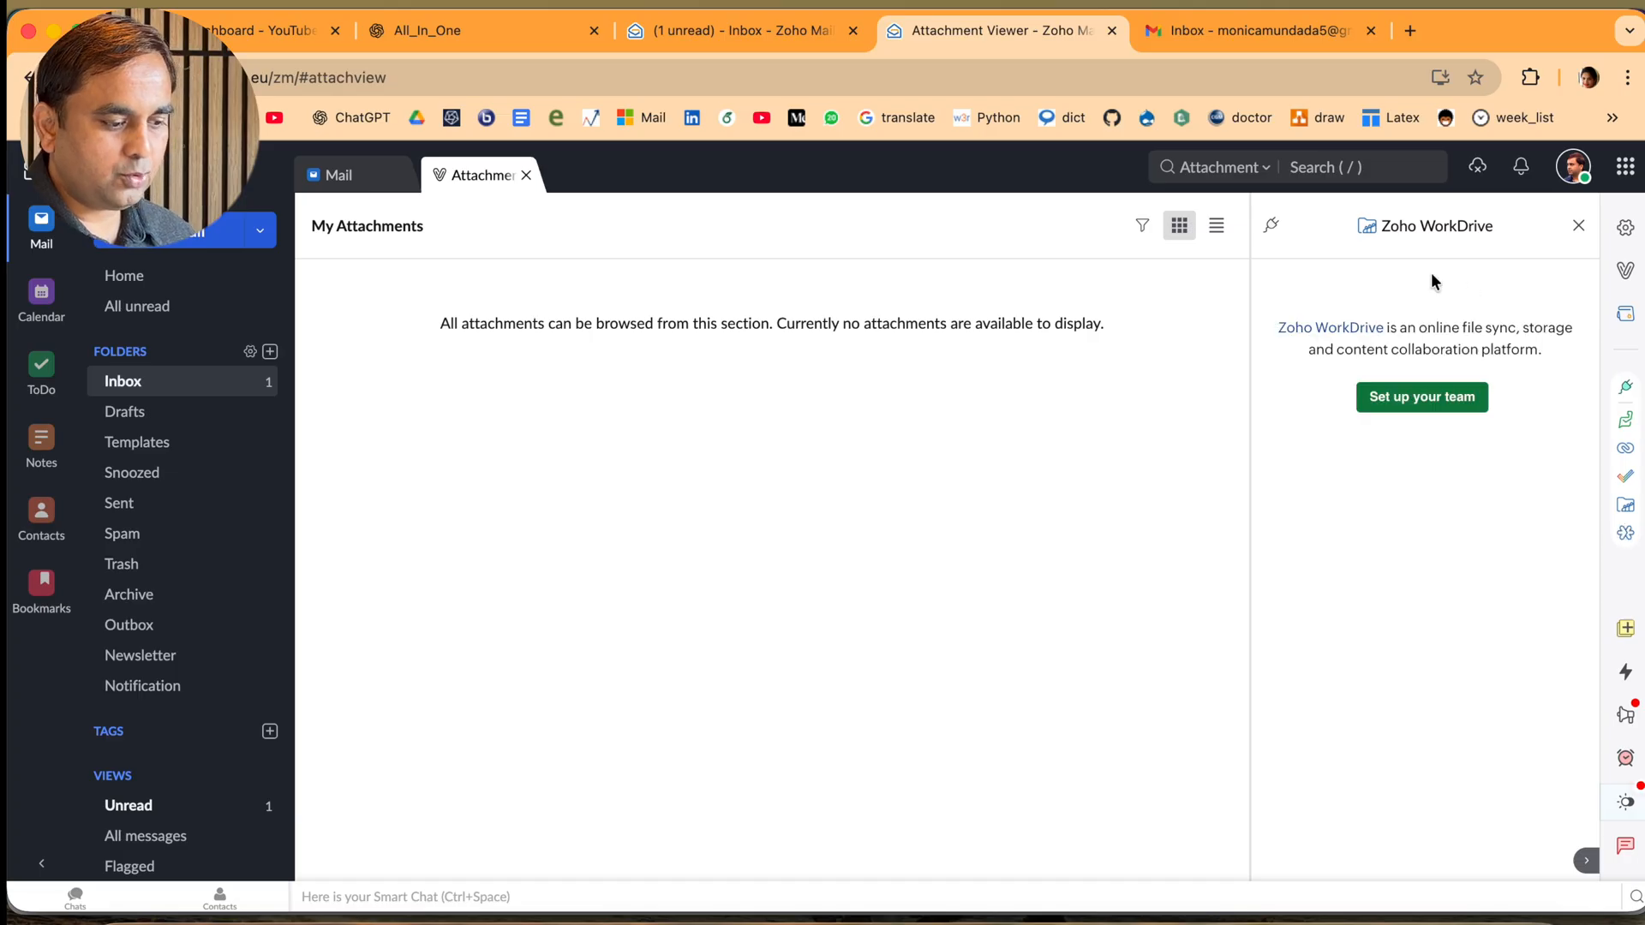
# View the Zoho Meeting panel, dismiss its popup, and show the Product Updates feed
pyautogui.click(1627, 538)
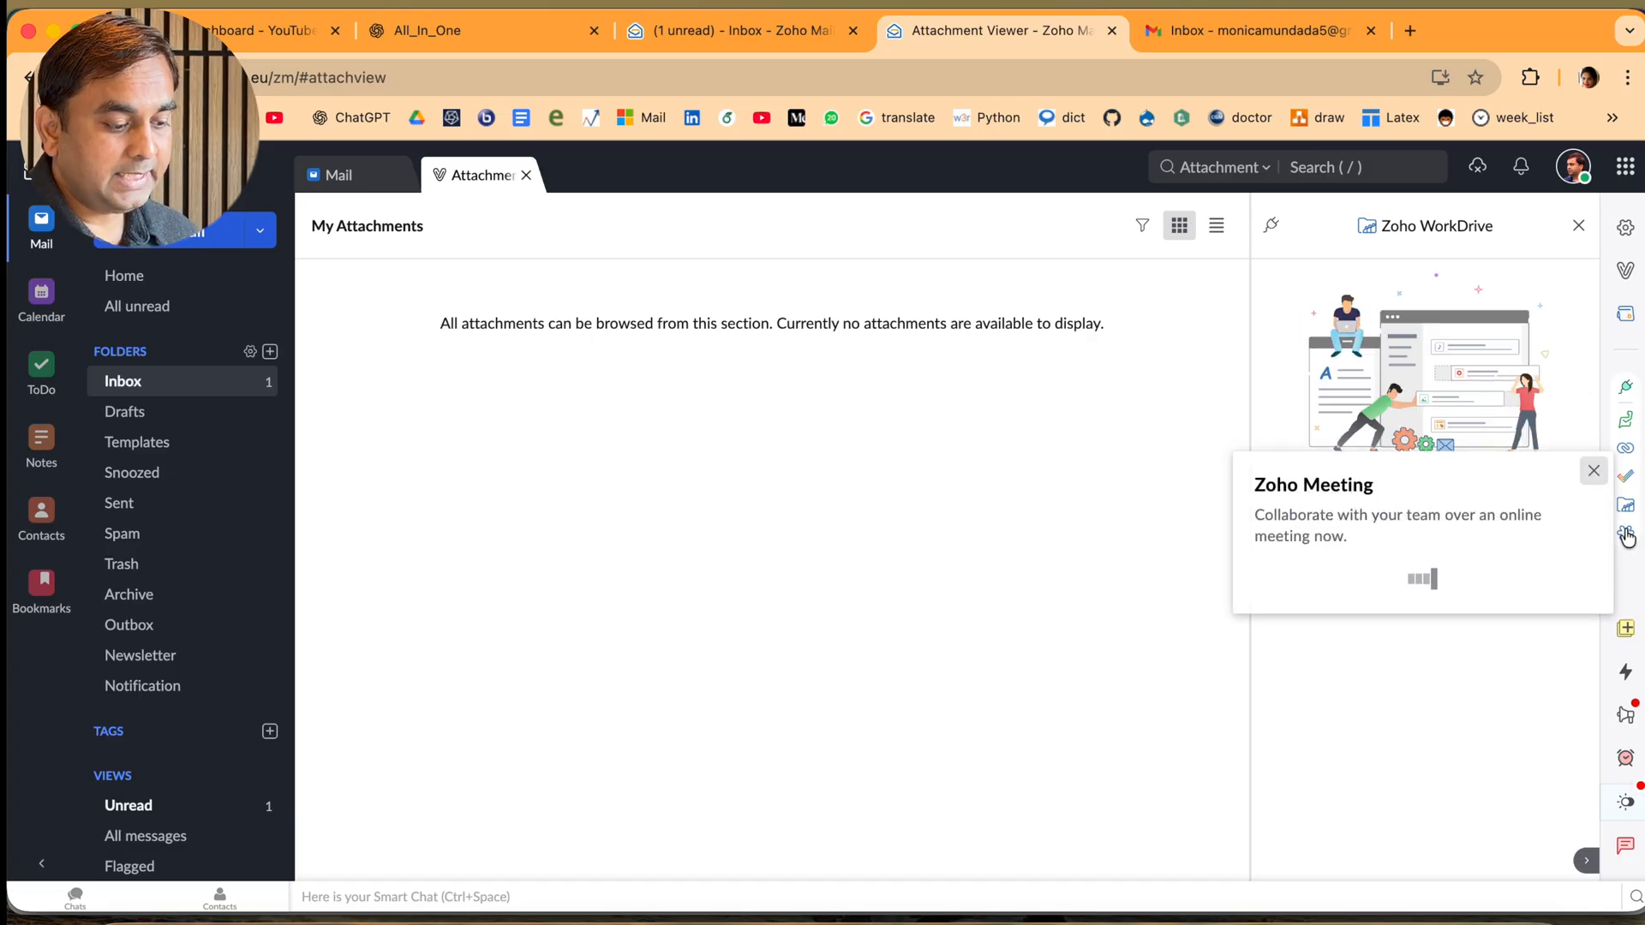
pyautogui.click(1594, 448)
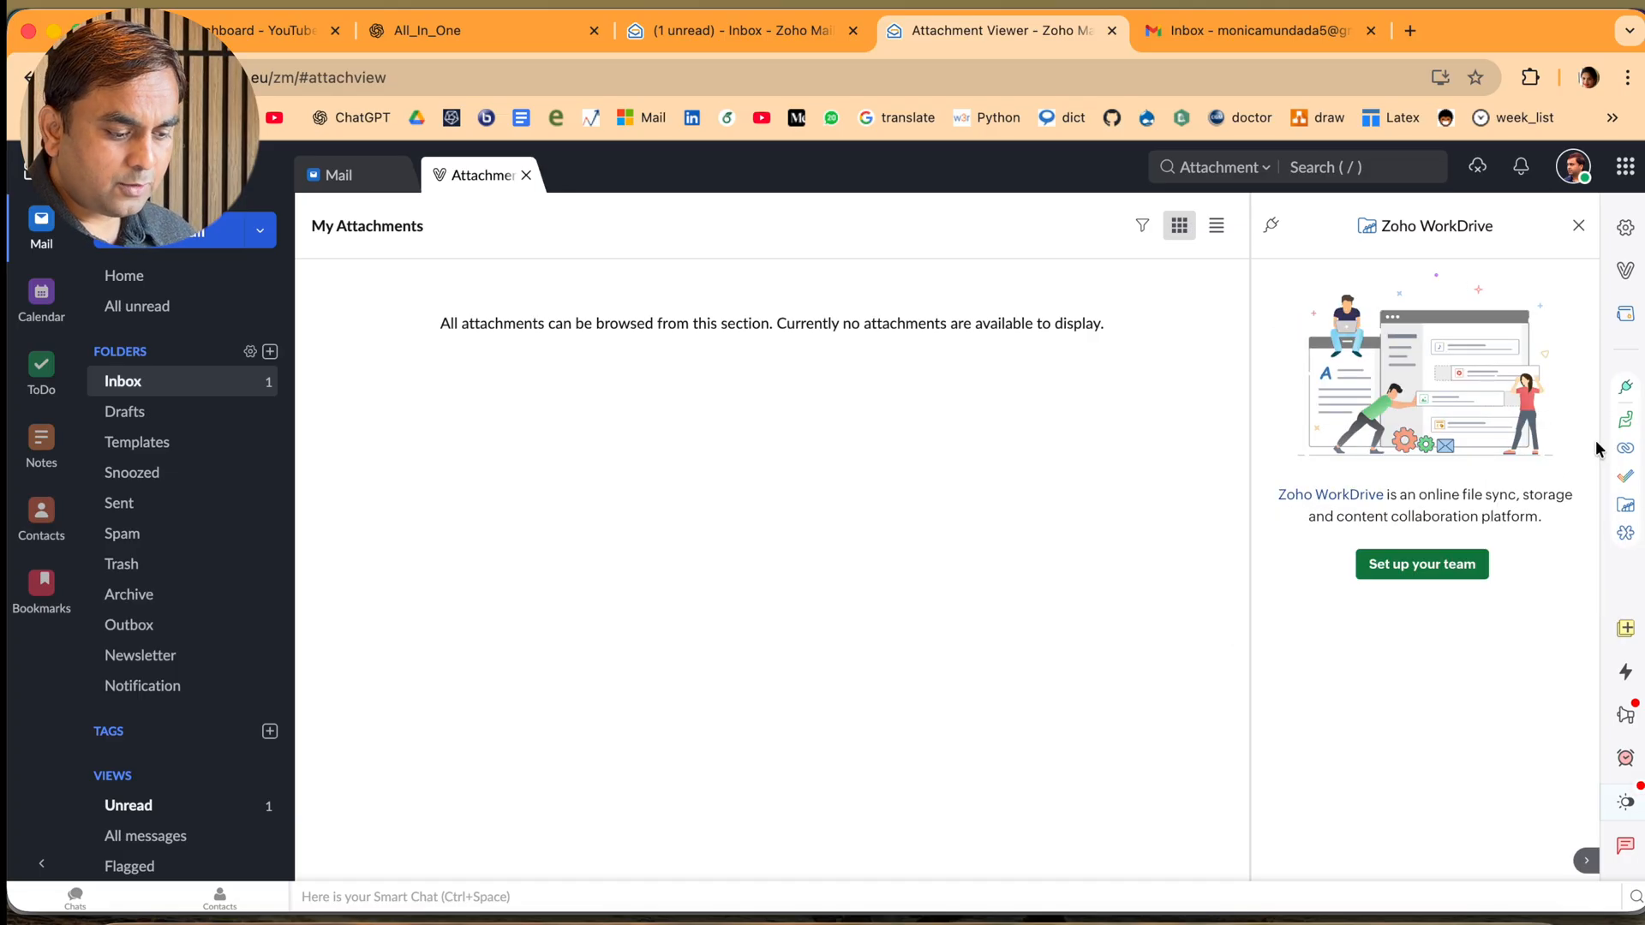
pyautogui.click(1626, 715)
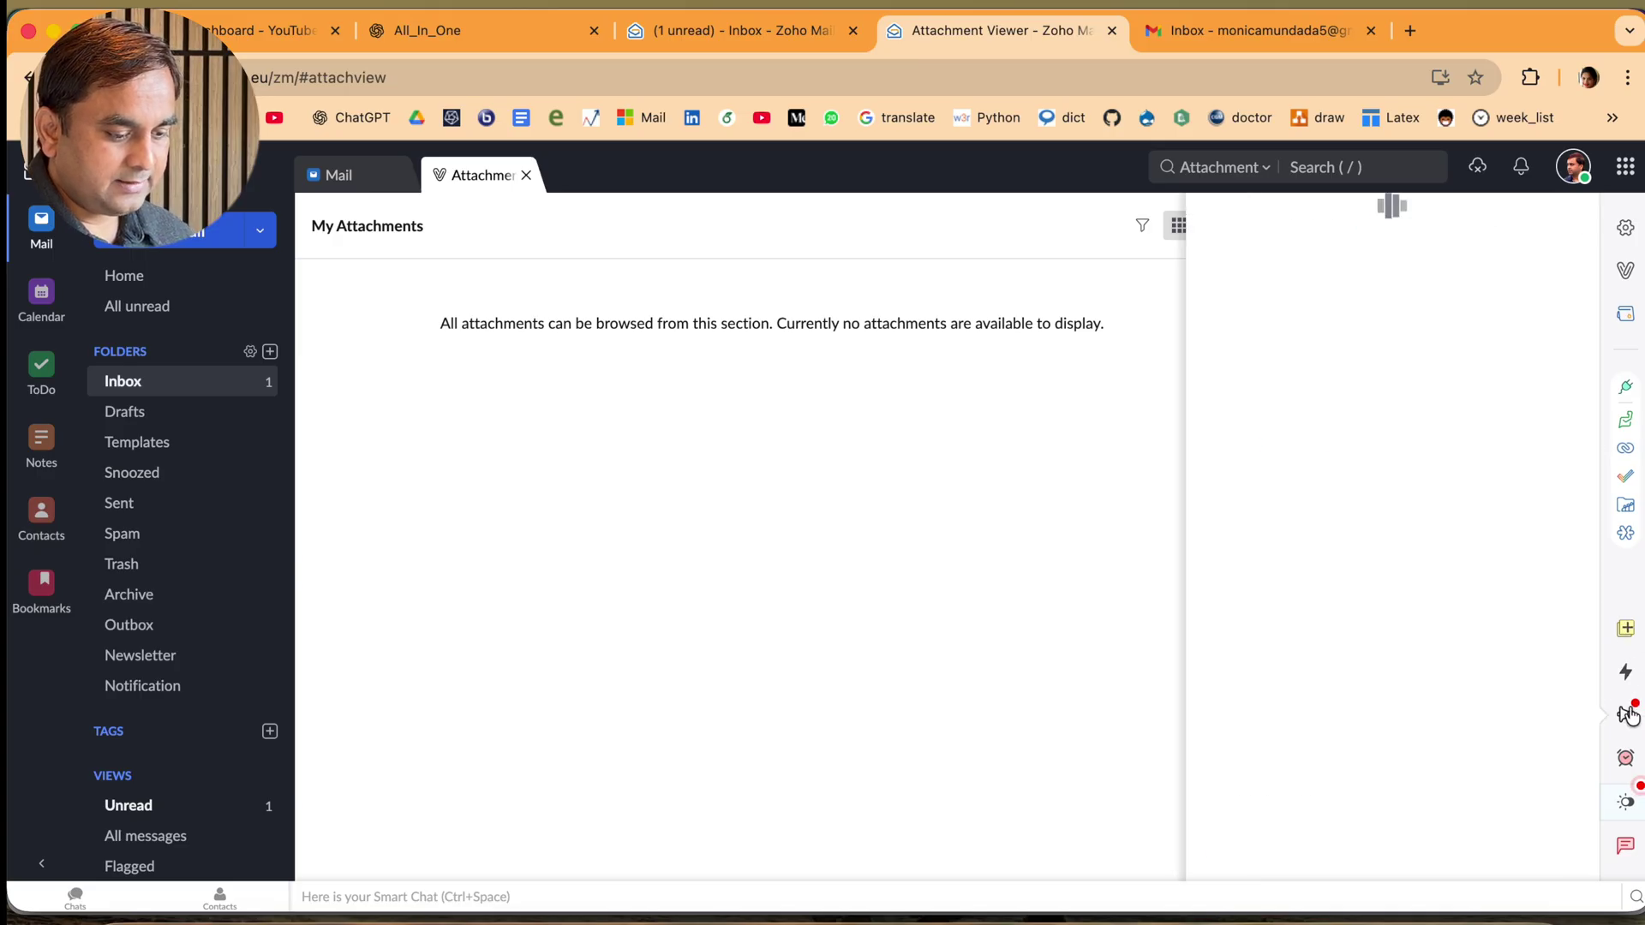
# Check the empty Reminders panel, close it, and dismiss the Sync appearance settings tip
pyautogui.click(1627, 760)
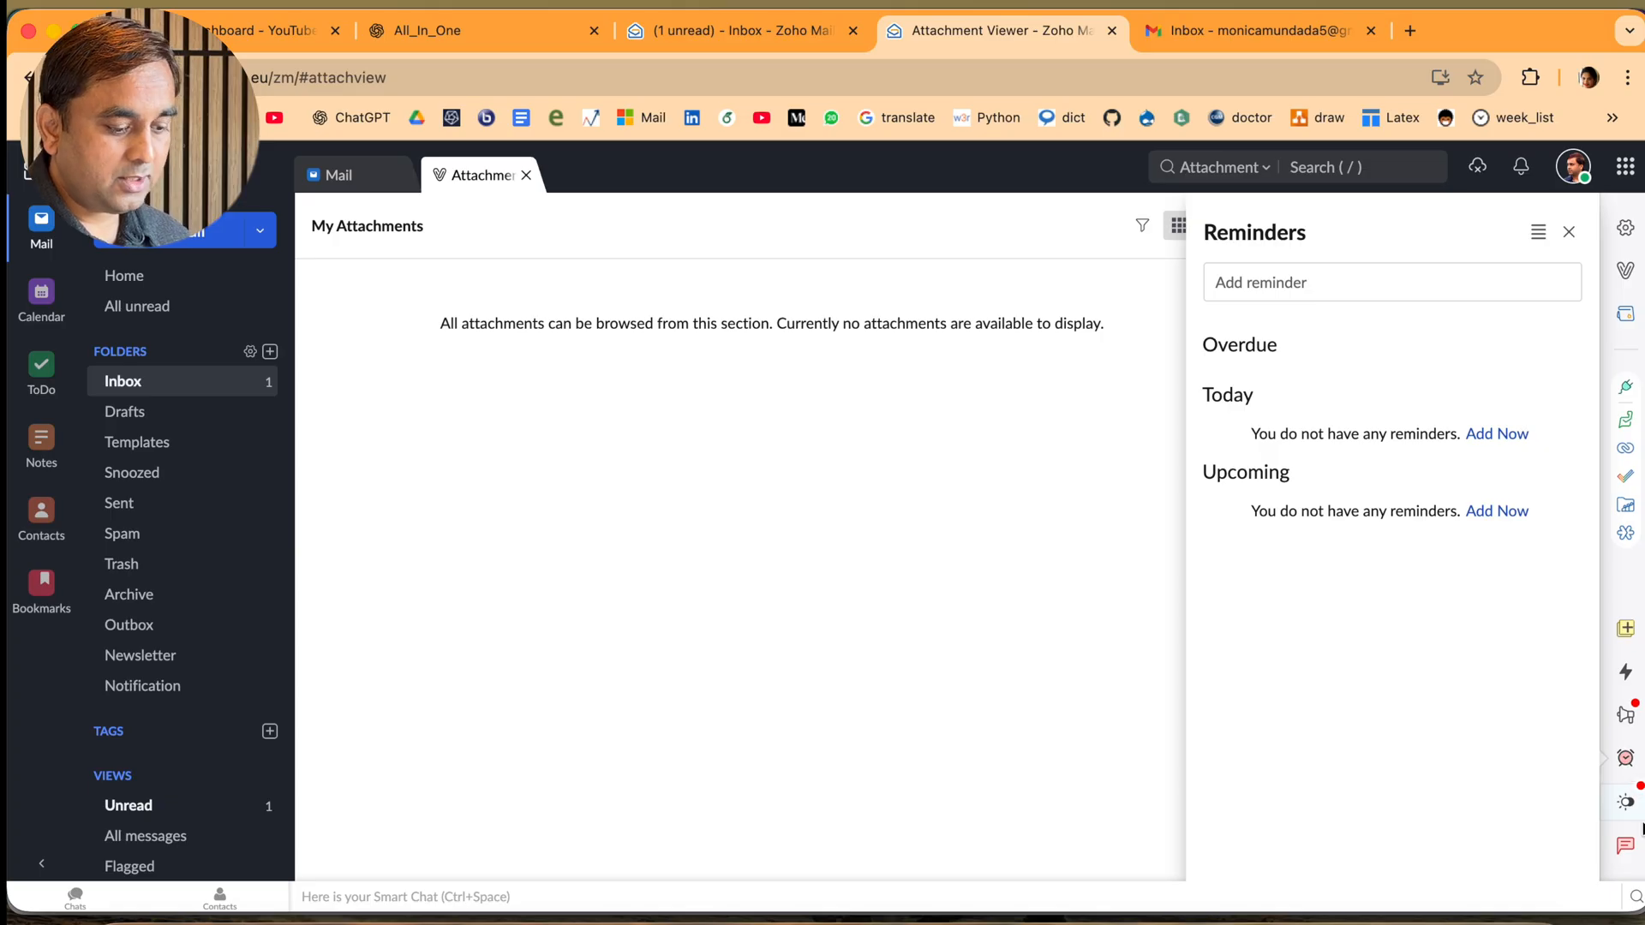
pyautogui.click(1626, 804)
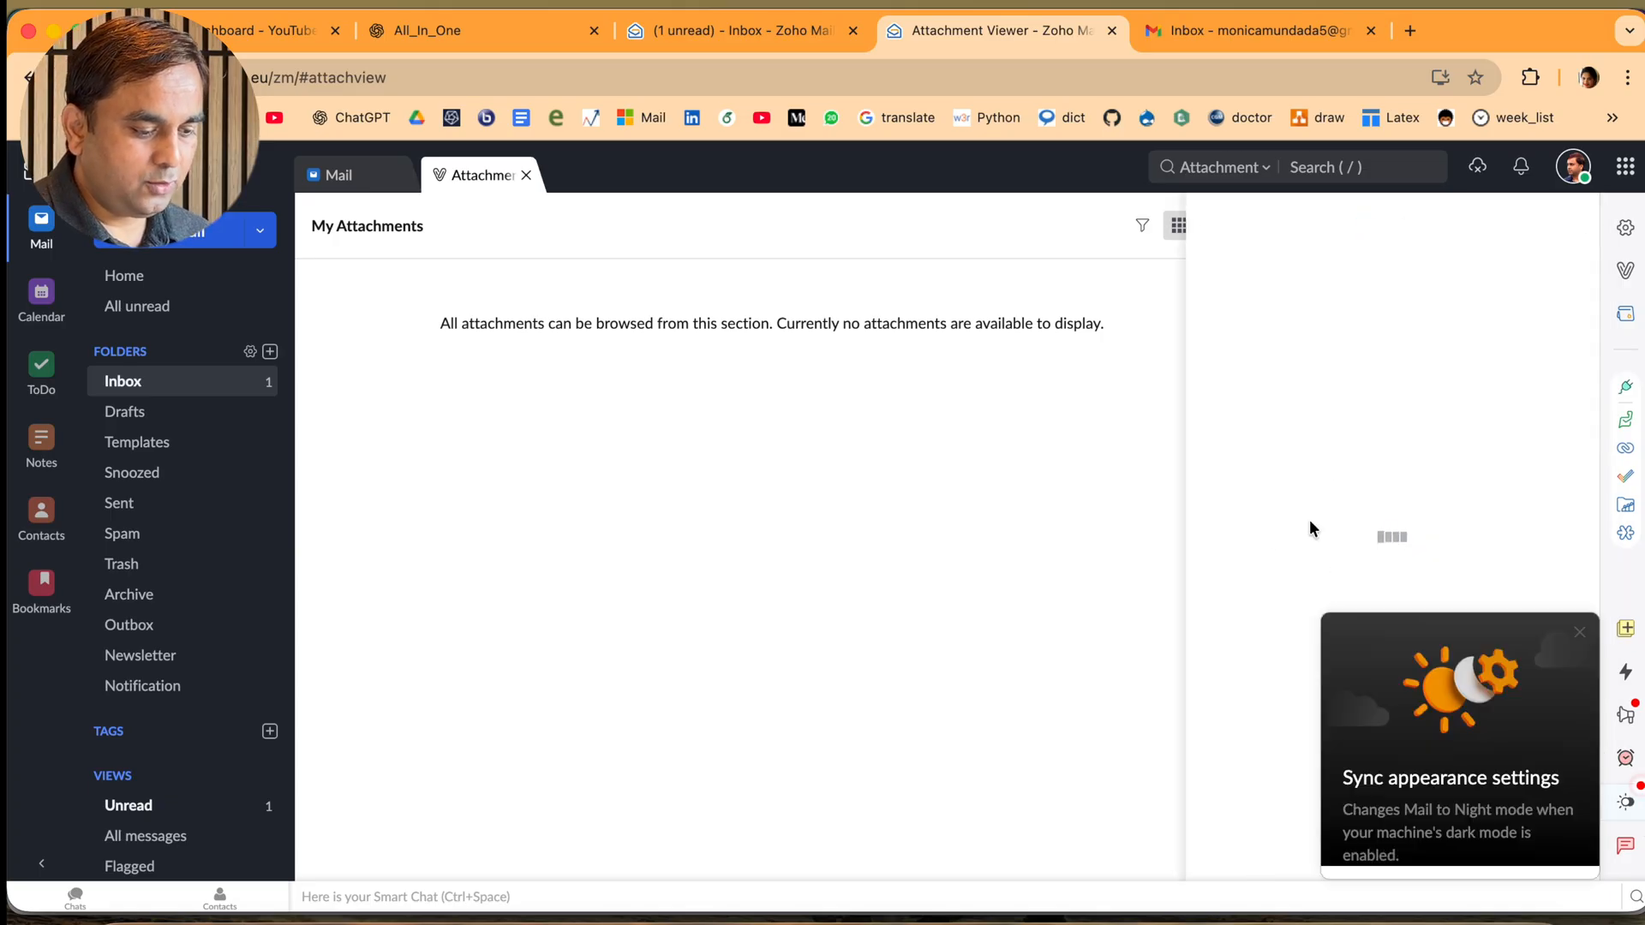
pyautogui.click(1580, 635)
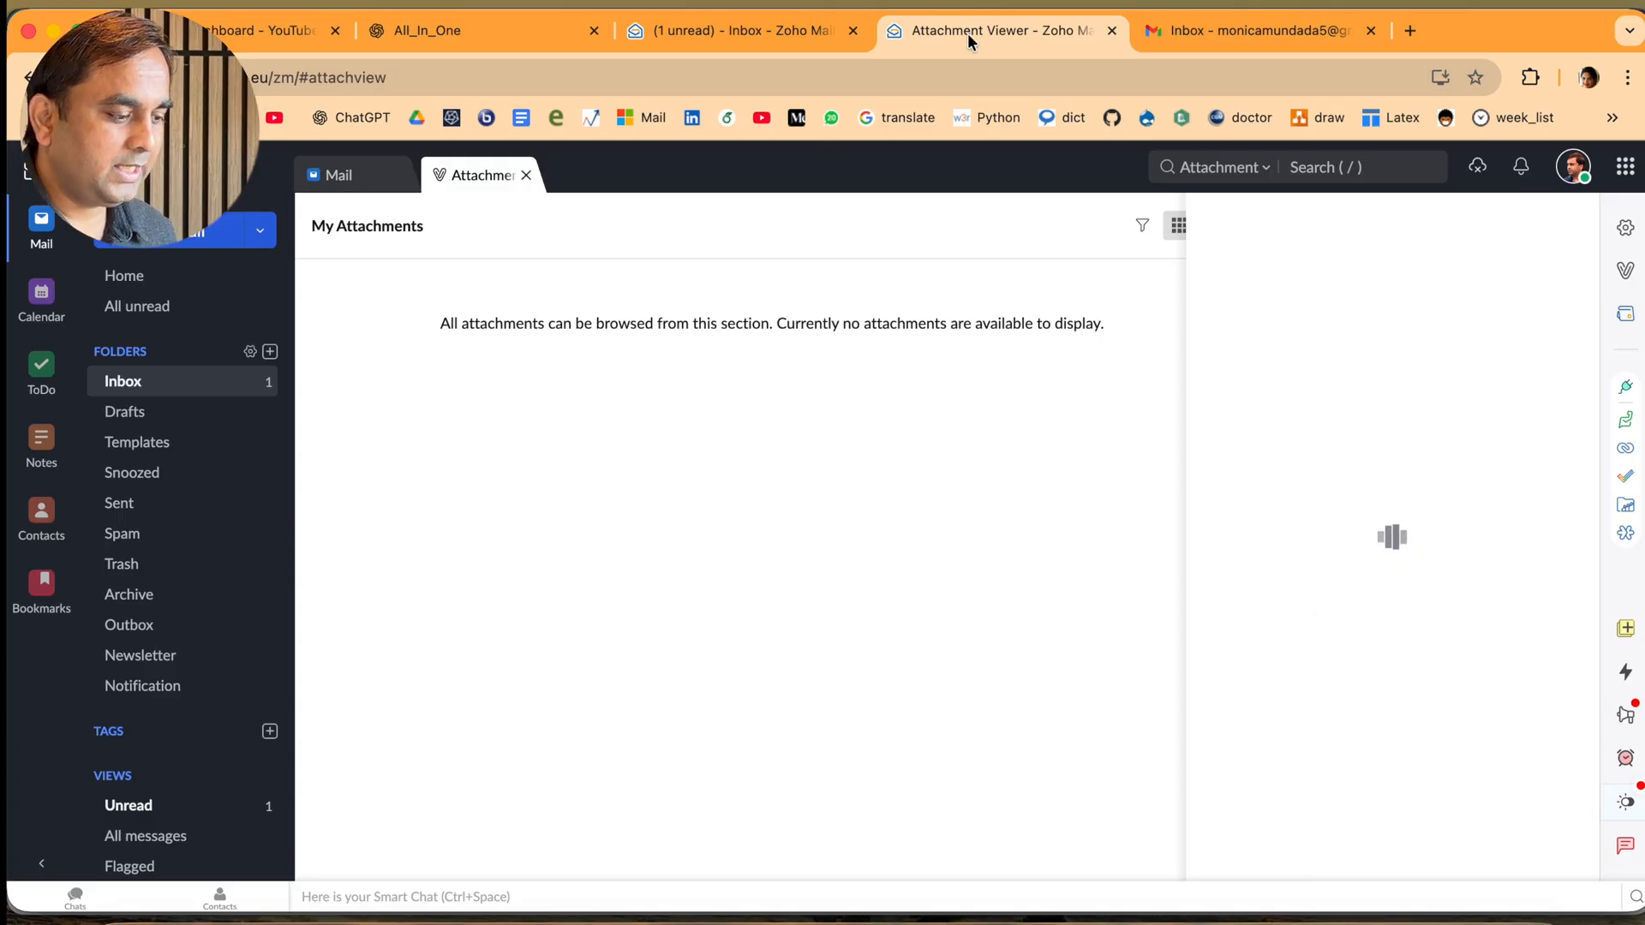